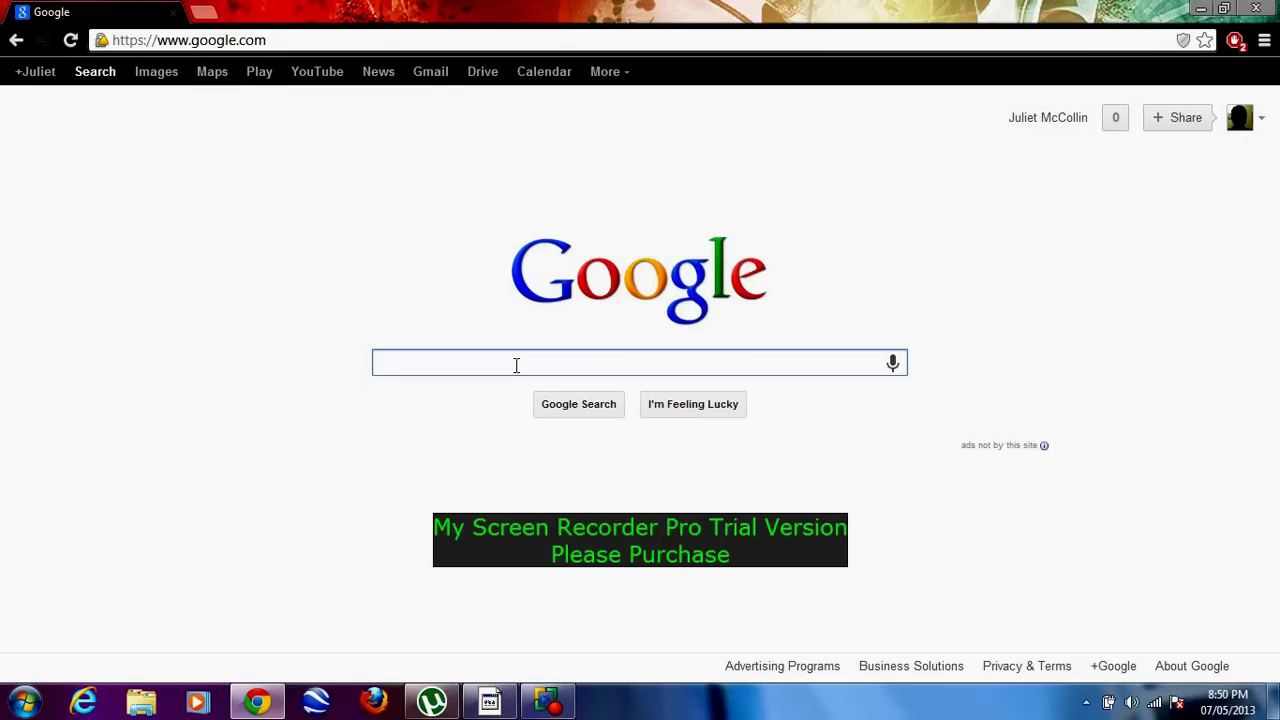
Step: Search Google for "d3doverrider windows 7"
text(d3d)
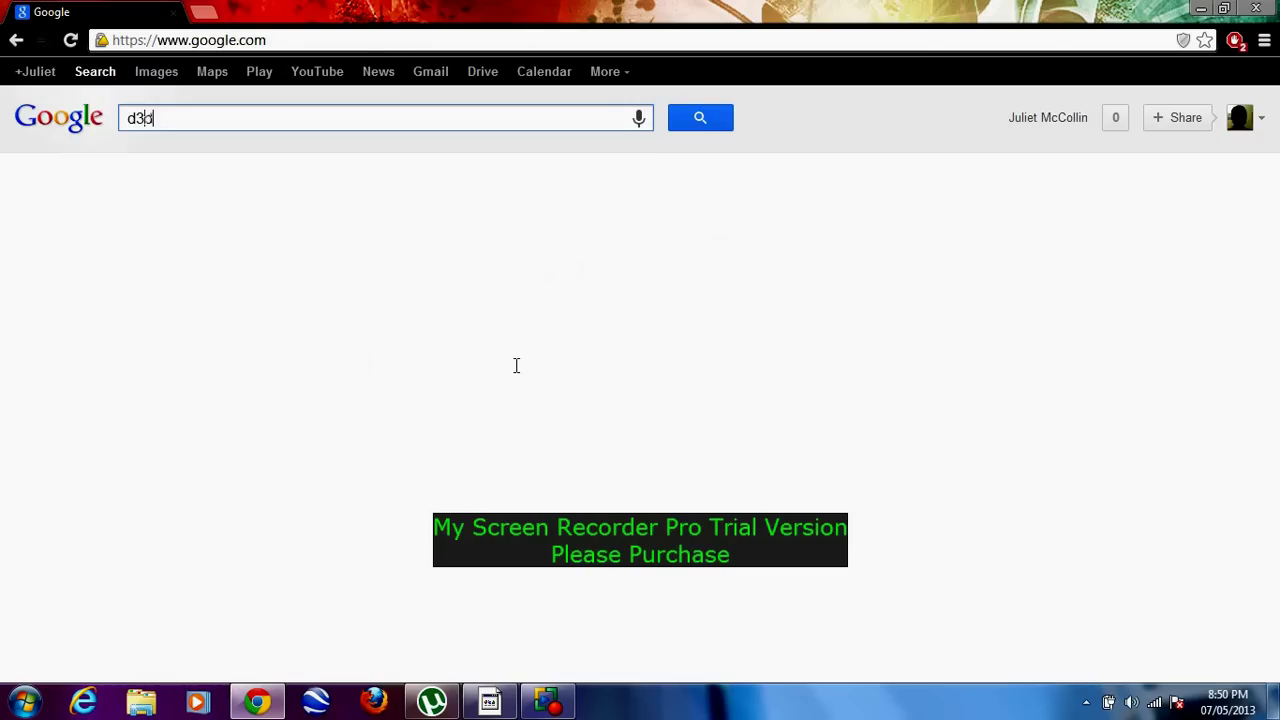
text( ove)
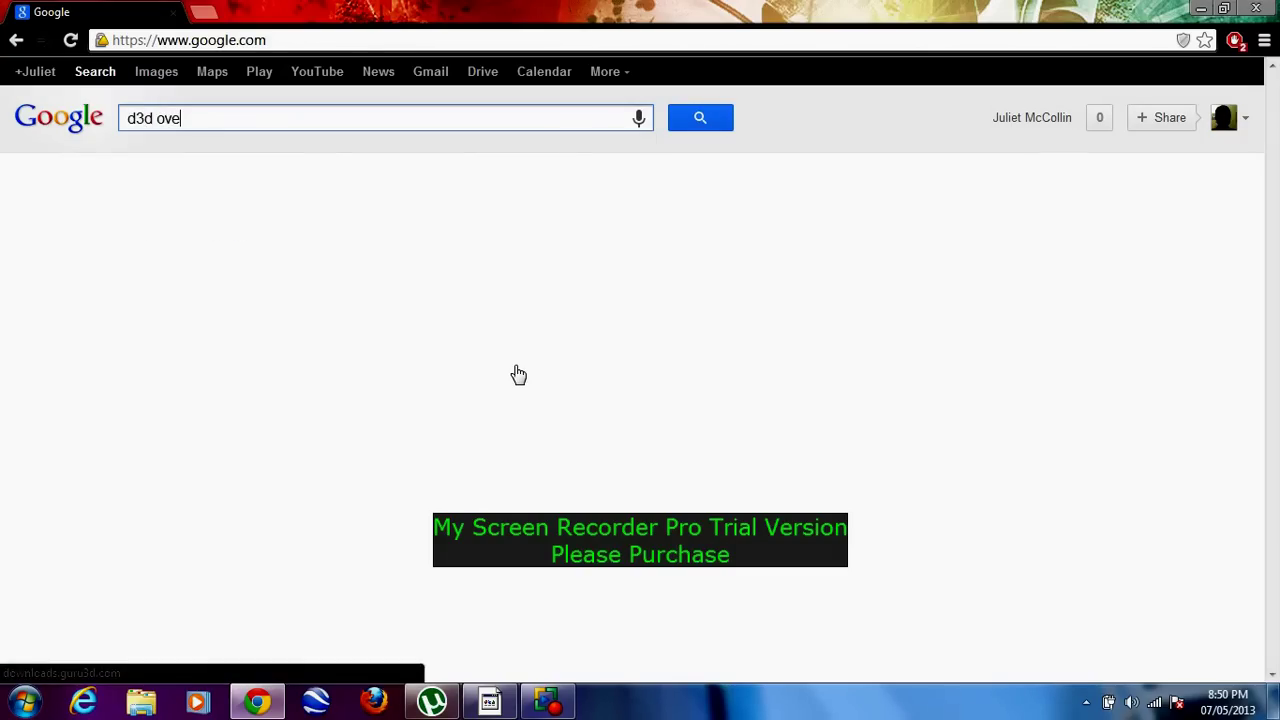
text(rider)
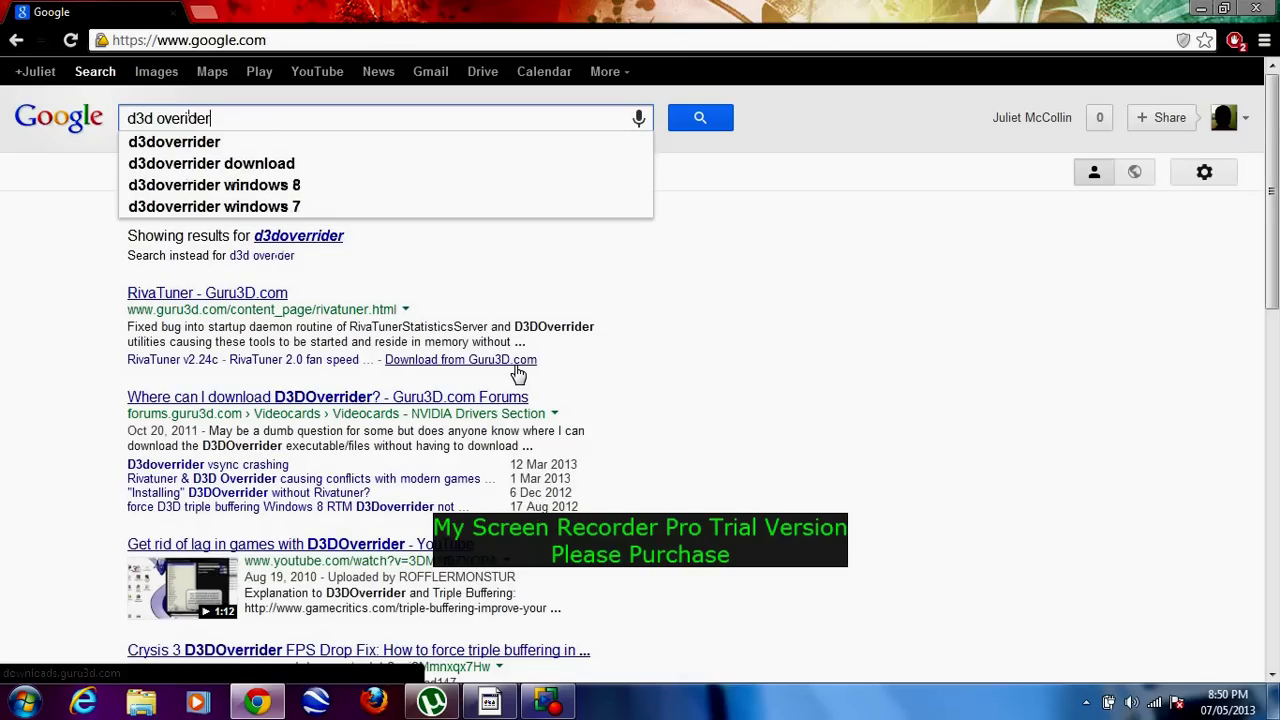
click(245, 208)
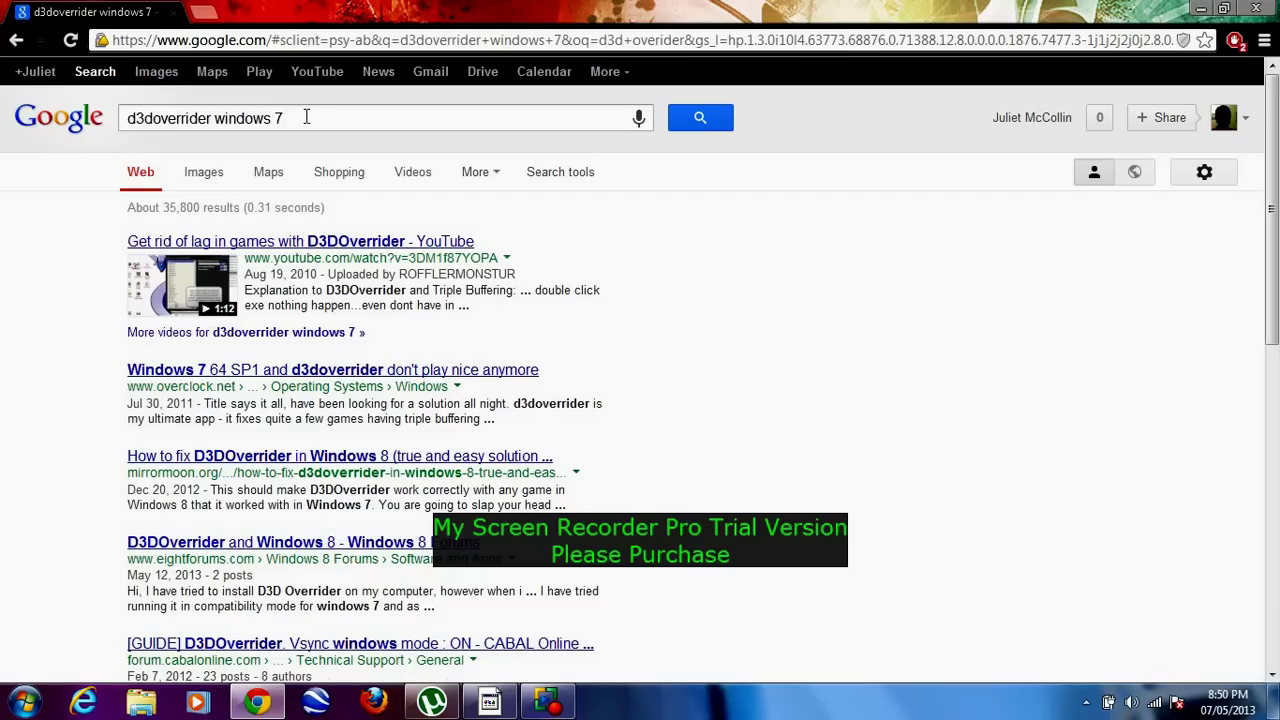
Step: Change the Google search to "d3doverrider download"
click(306, 117)
key(BackSpace)
key(BackSpace)
key(BackSpace)
key(BackSpace)
key(BackSpace)
key(BackSpace)
key(BackSpace)
key(BackSpace)
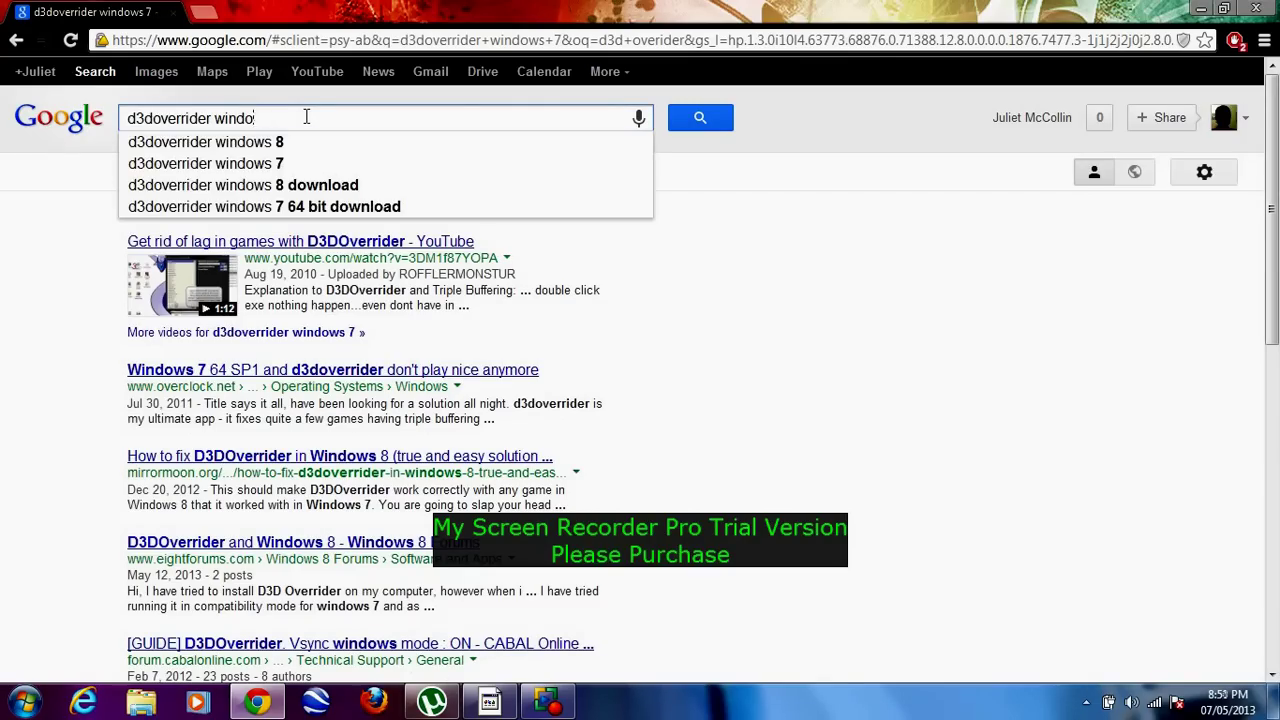
text(d)
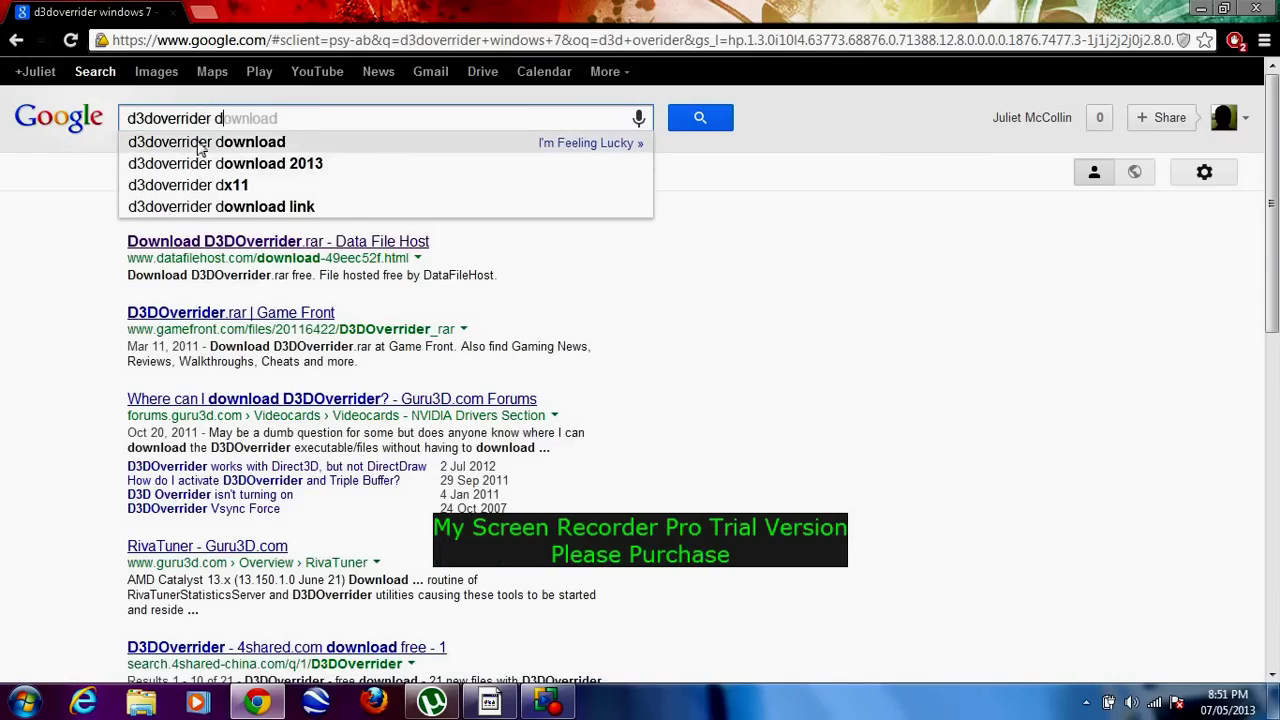
click(200, 143)
Step: Open the Data File Host result and start the download of D3DOverrider.rar
click(298, 252)
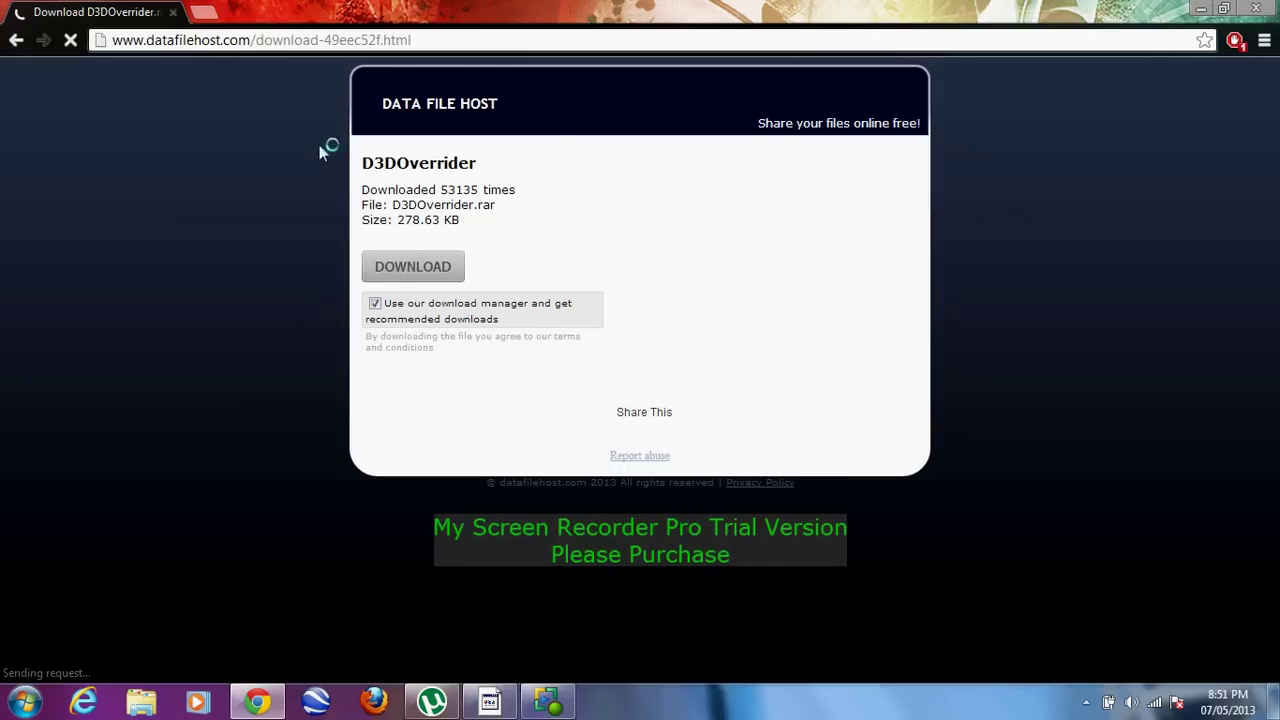
click(403, 270)
Step: Minimize the browser and open the Direct3D overrider window from its running background icon
click(1200, 8)
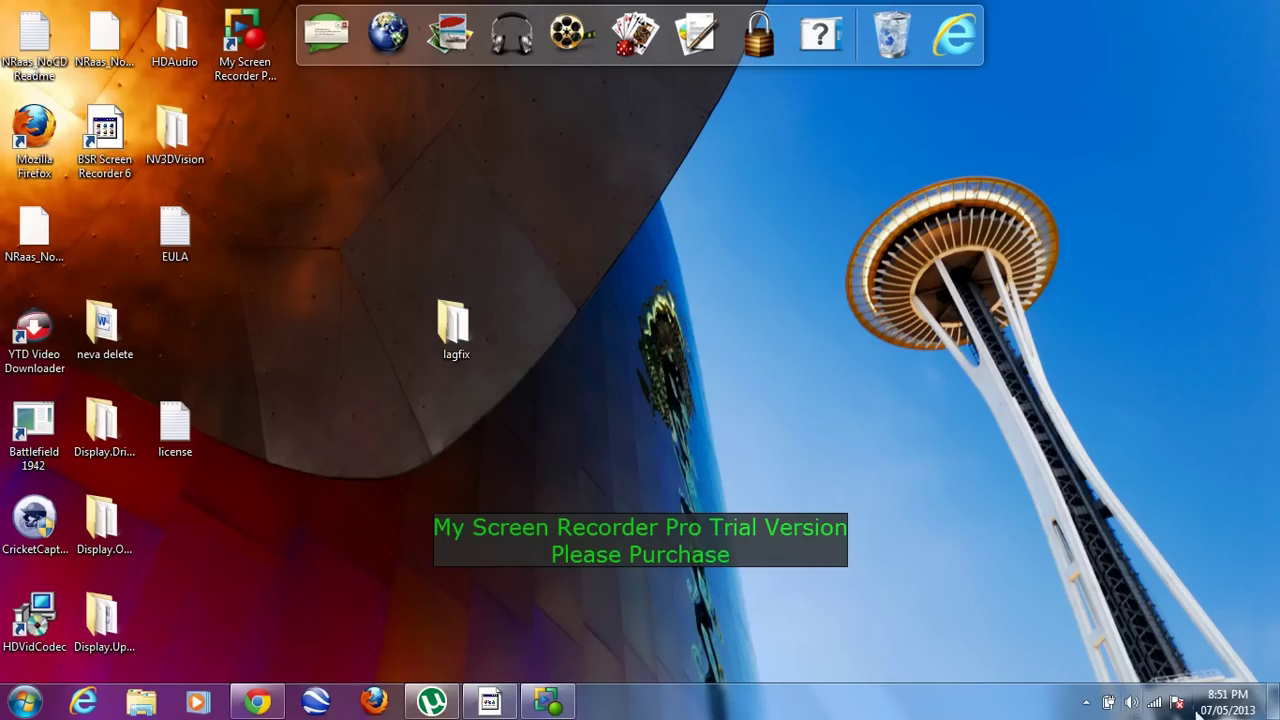
click(1086, 702)
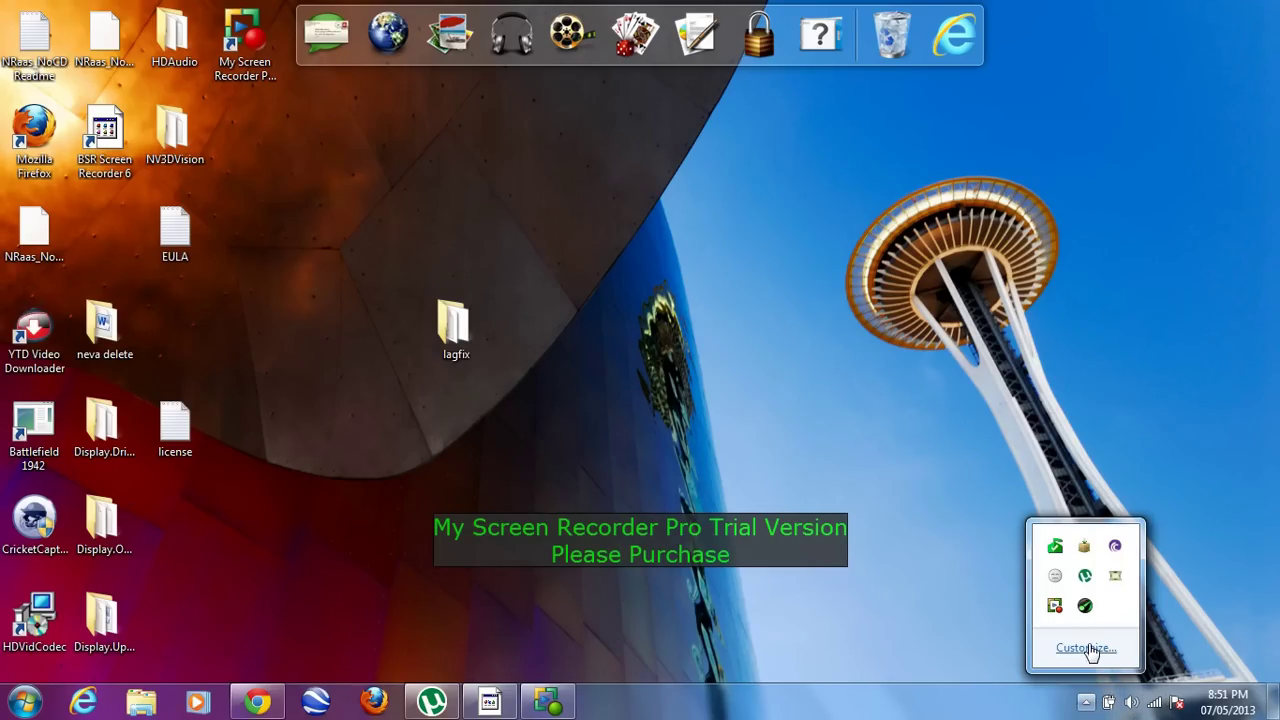
double_click(1116, 577)
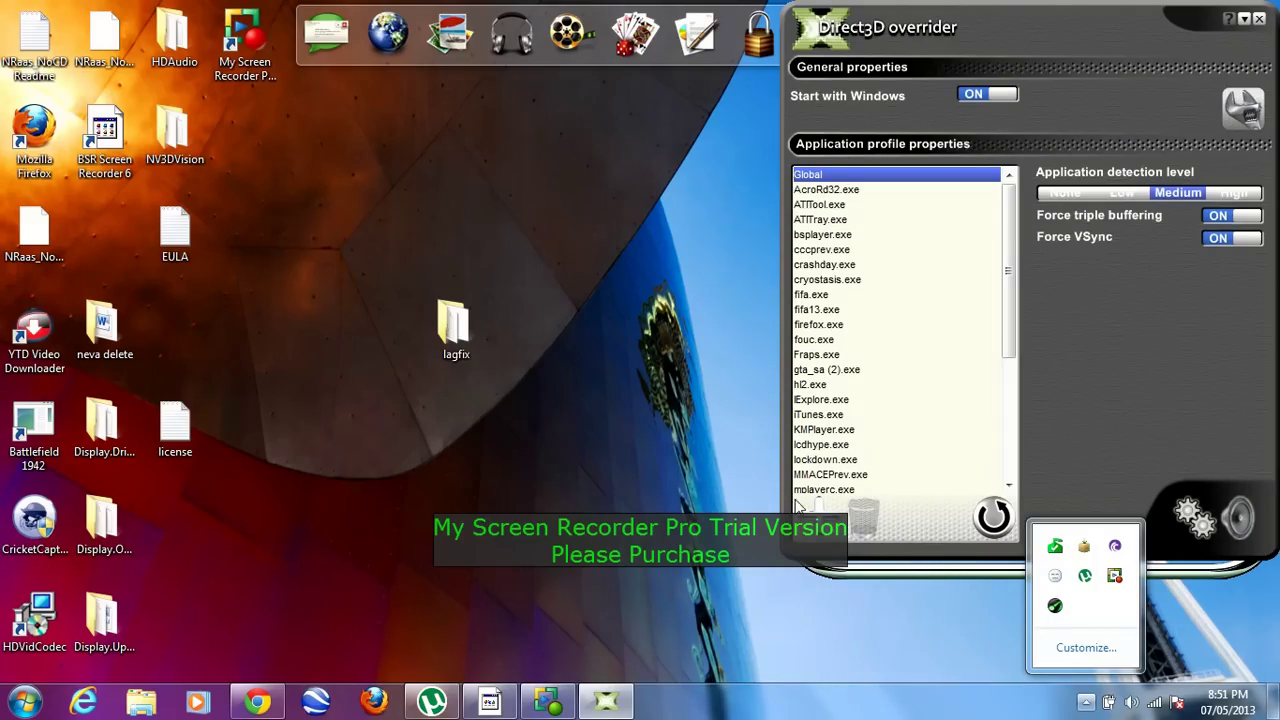
Step: Browse to fifa13.exe in the Game folder of FIFA 2013 for a new application profile, and cancel the selection
click(798, 505)
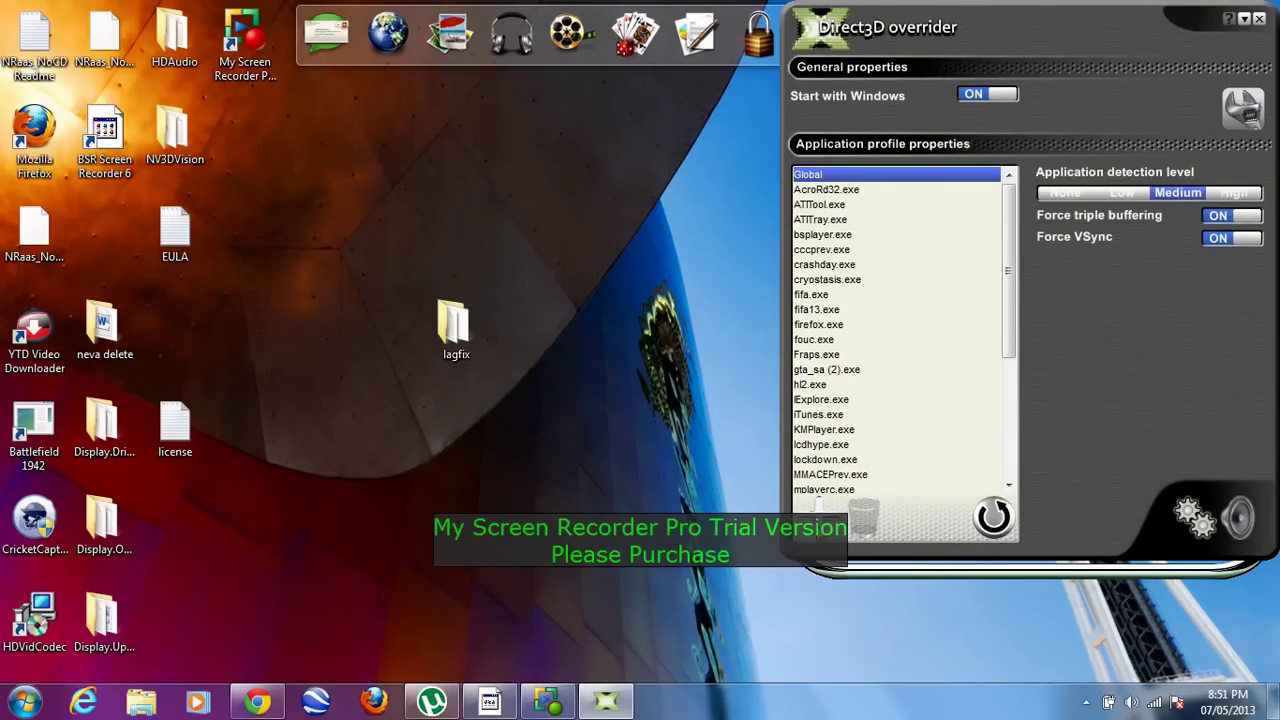
click(816, 505)
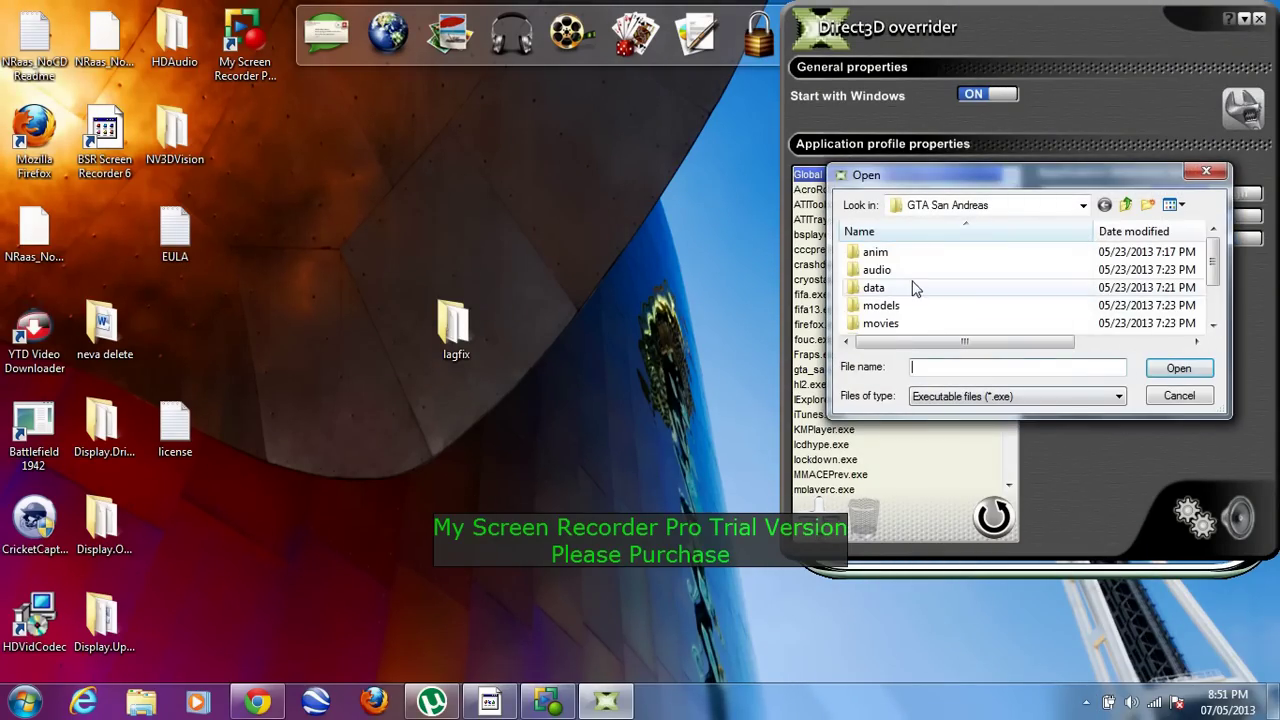
click(1082, 205)
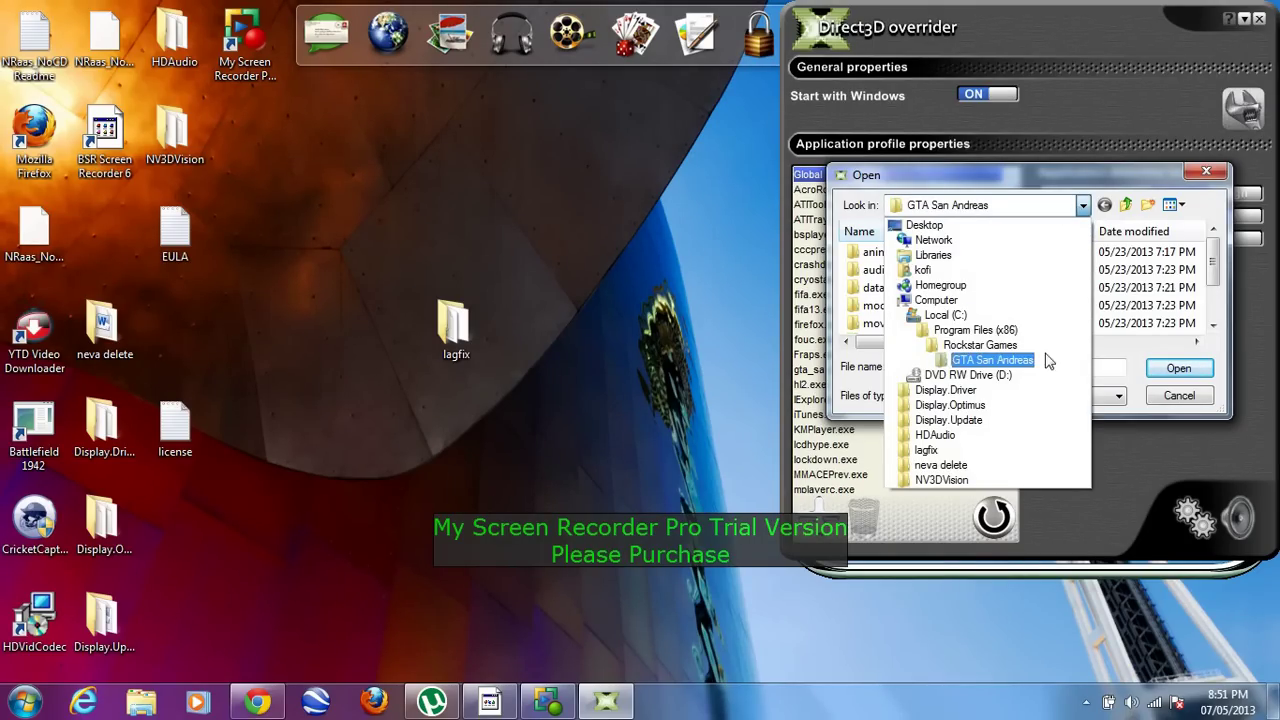
click(1010, 333)
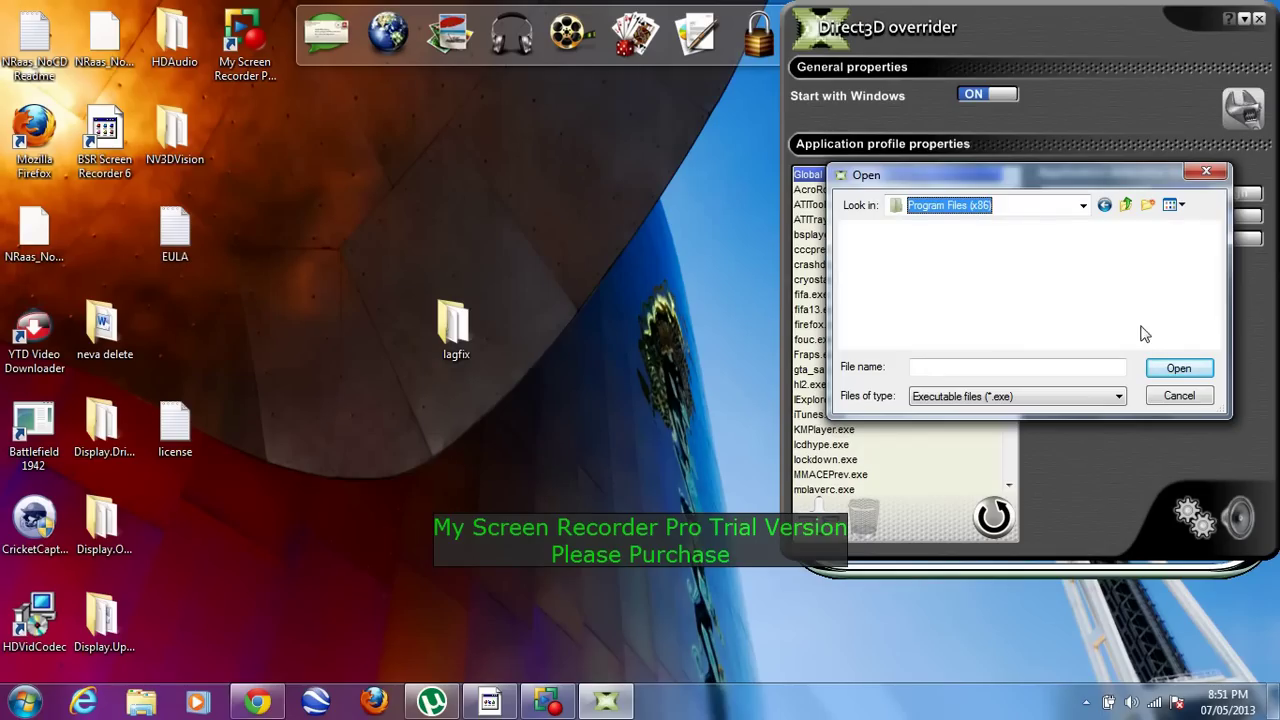
drag(1219, 310, 1213, 283)
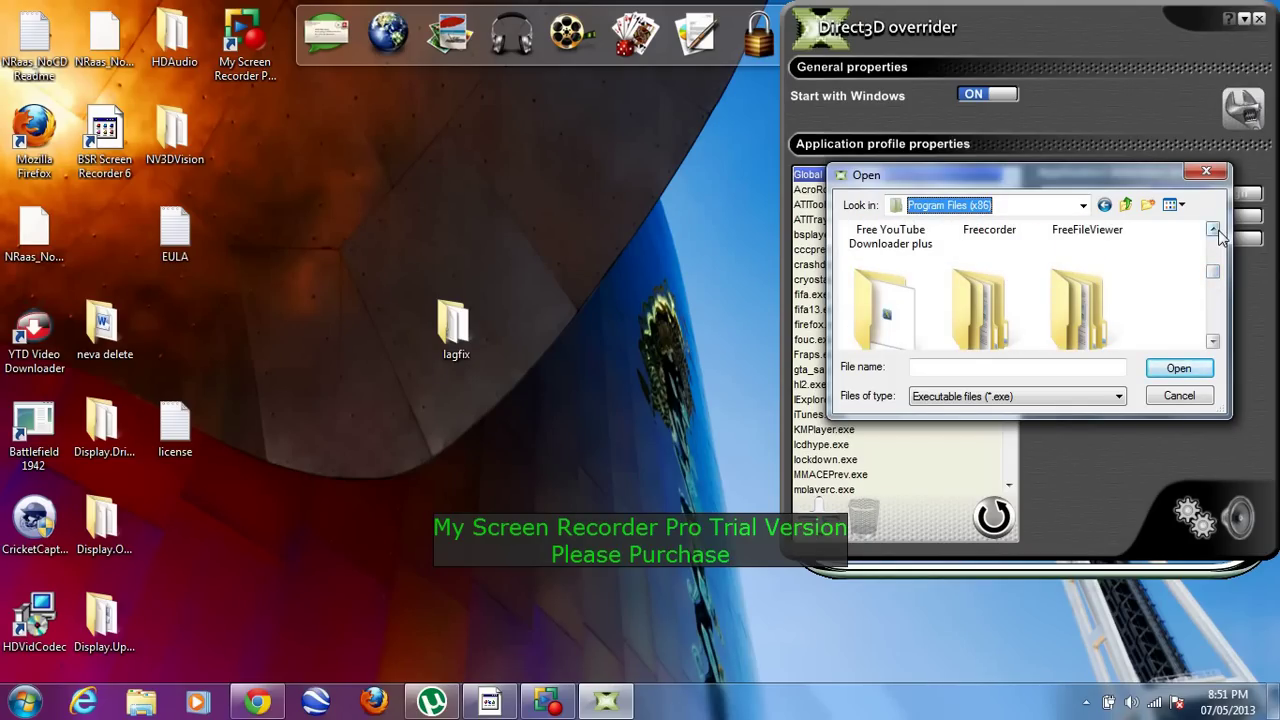
click(1216, 231)
click(1216, 231)
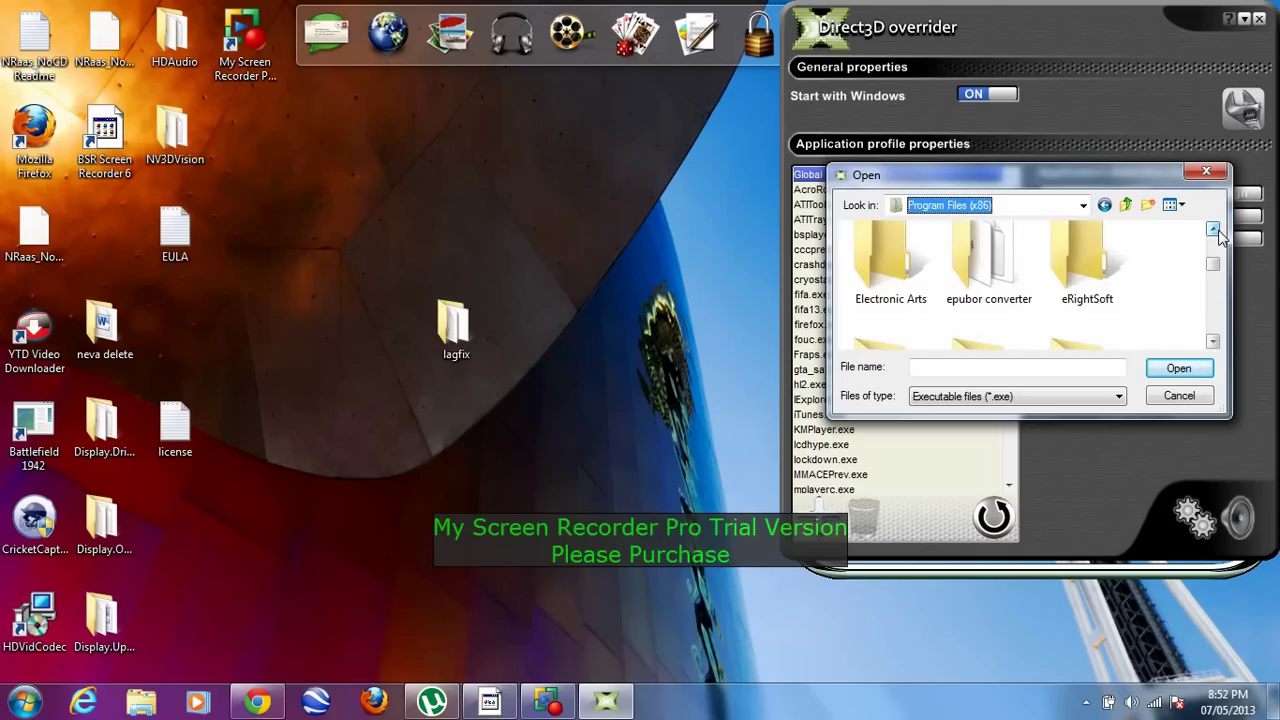
click(1214, 342)
double_click(987, 262)
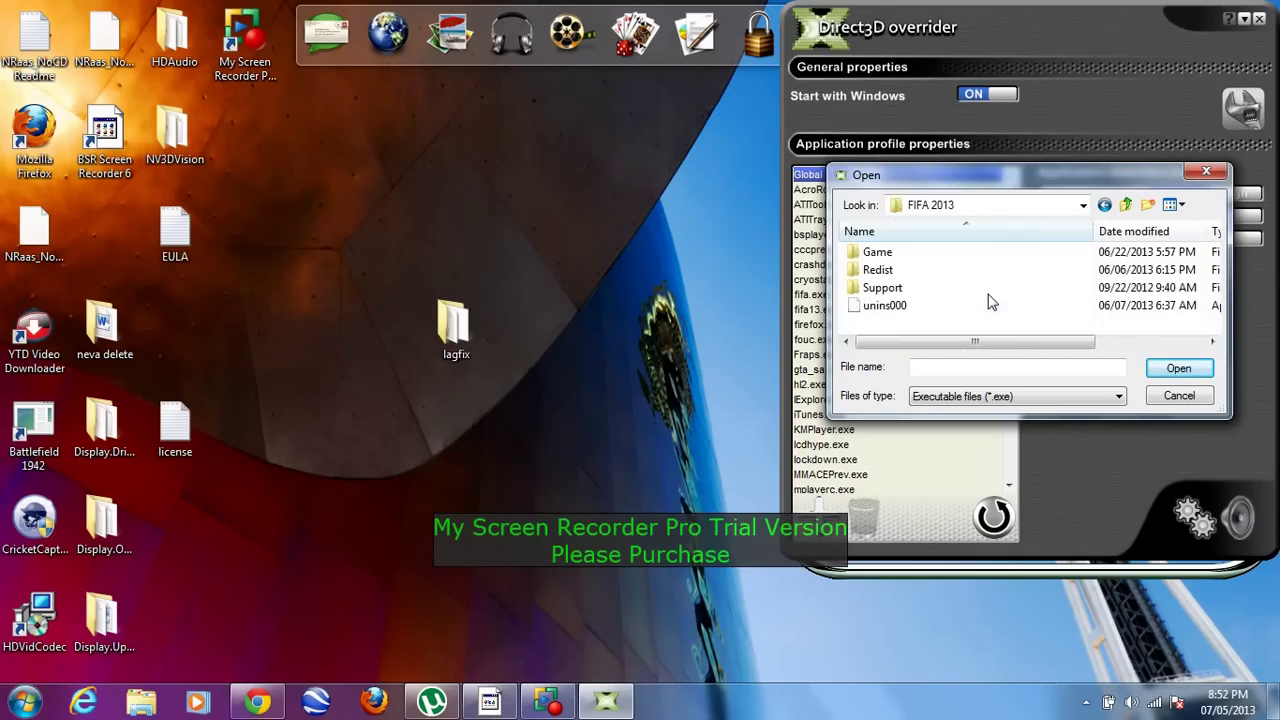
double_click(872, 254)
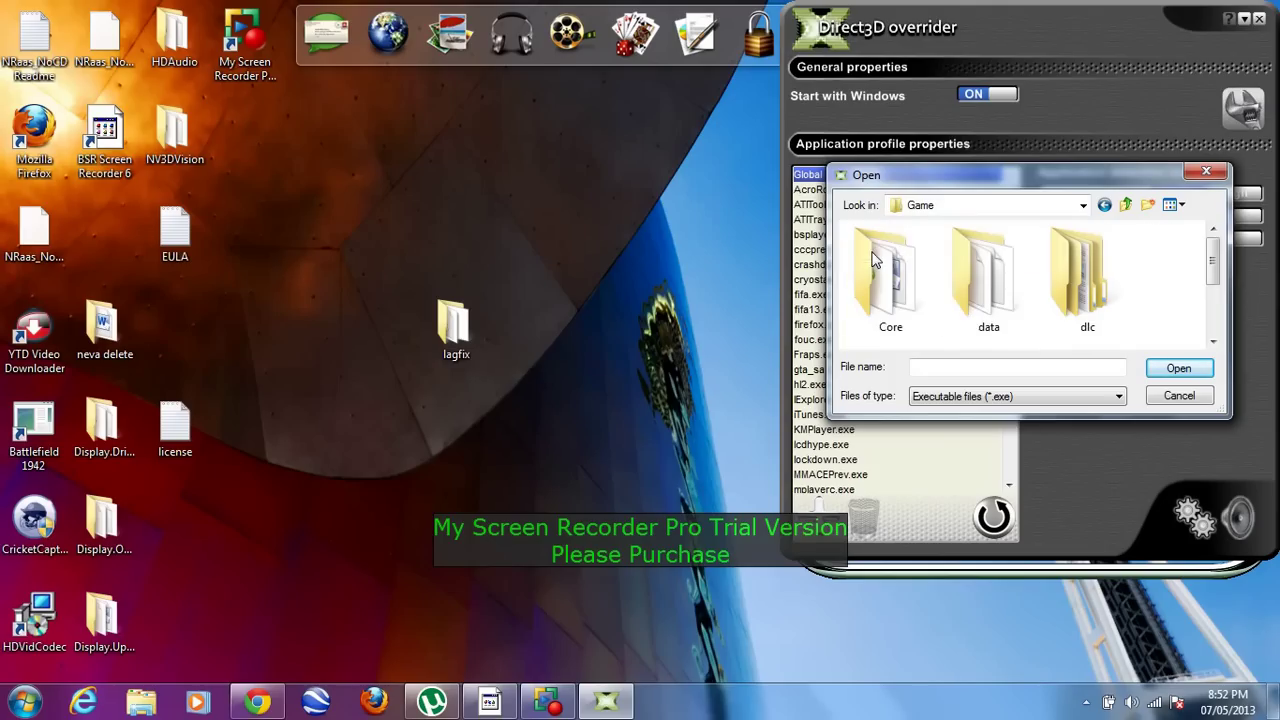
click(1213, 343)
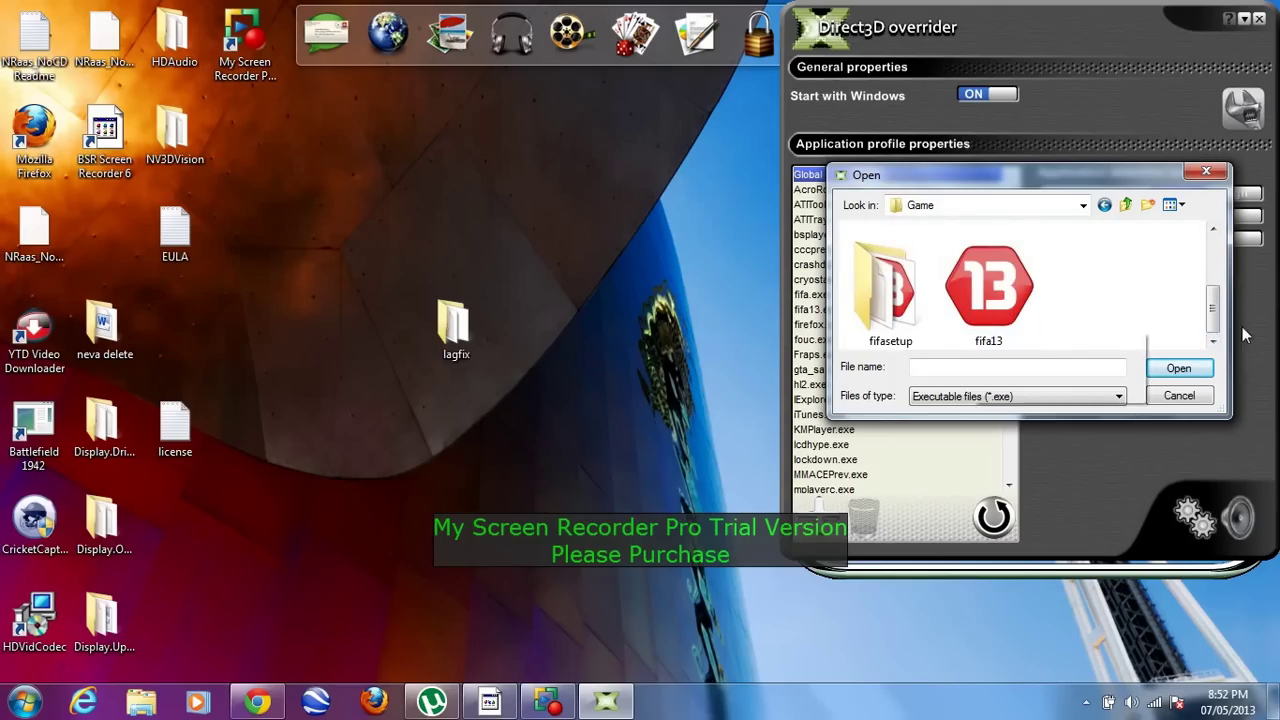
click(995, 325)
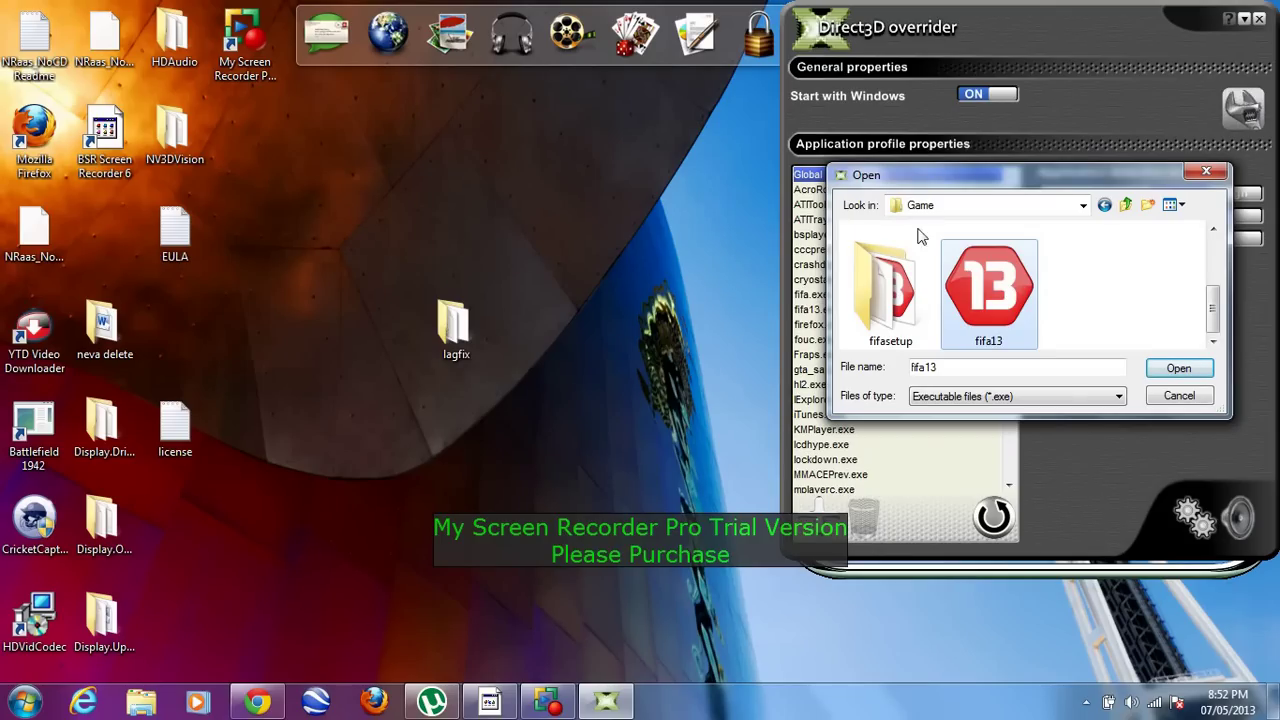
click(1199, 169)
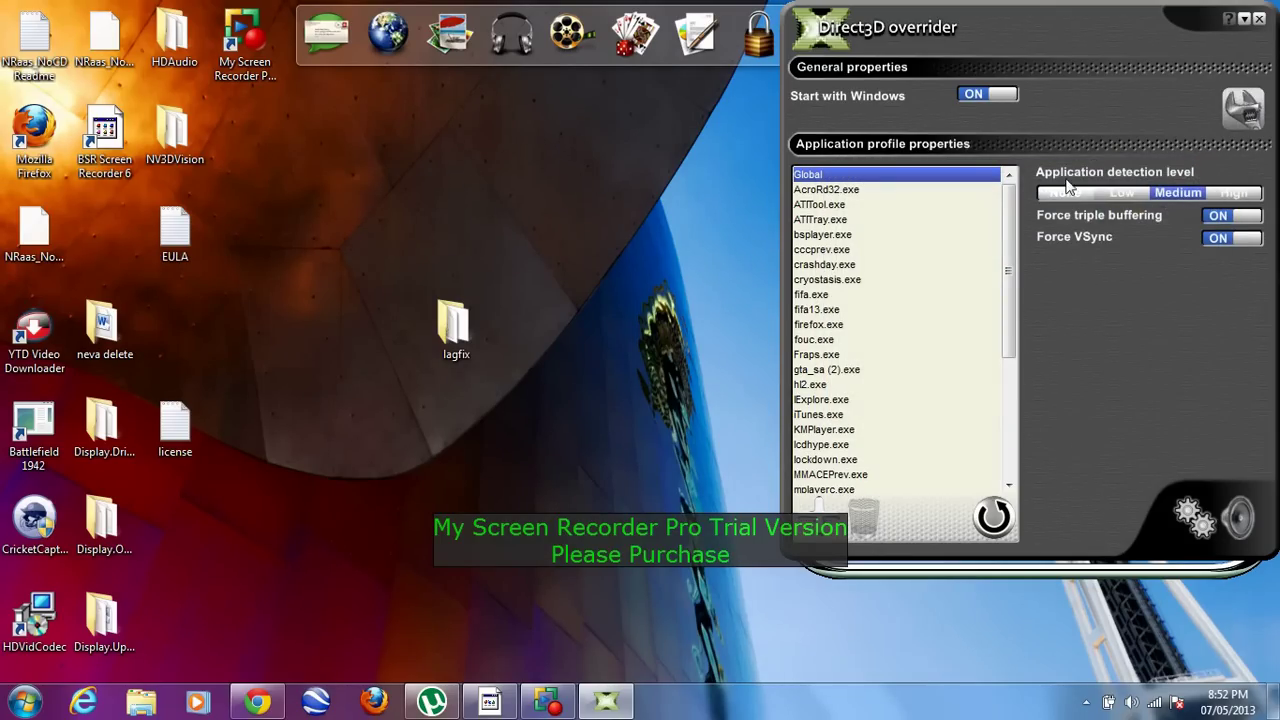
Step: Examine the fifa13.exe profile's detection level, triple buffering and VSync settings, and minimize Direct3D overrider
click(810, 310)
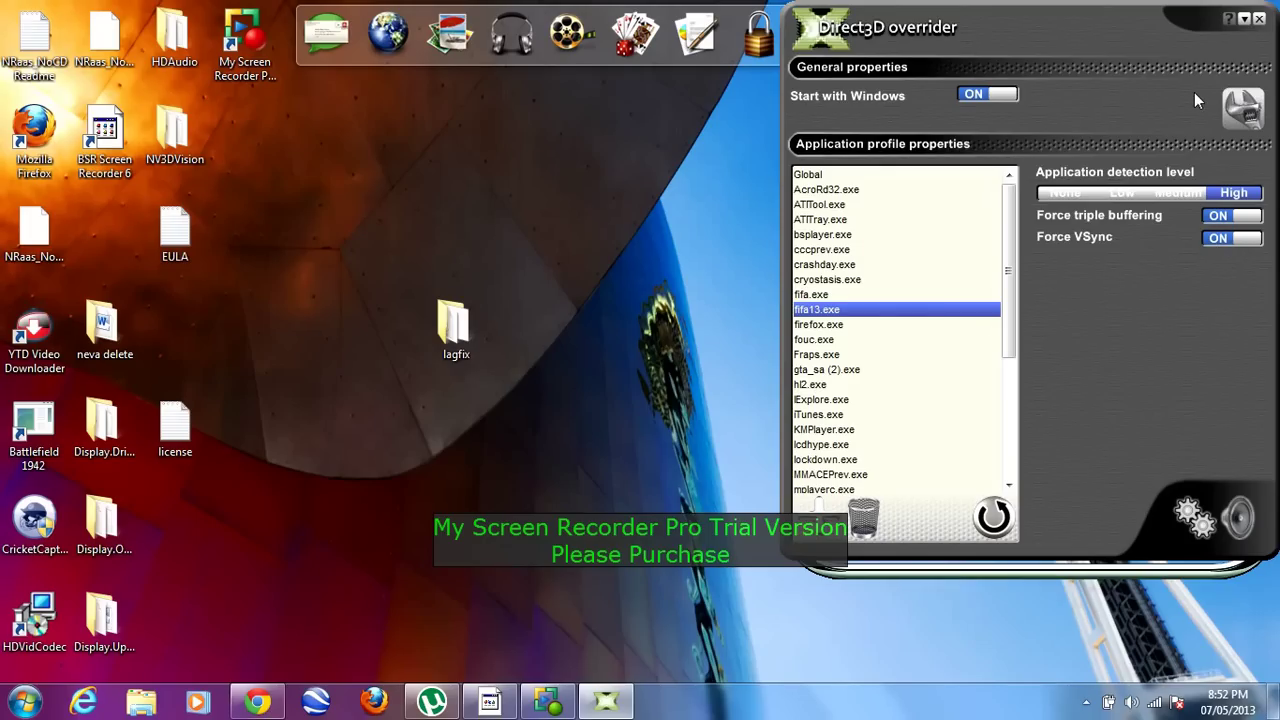
click(1245, 20)
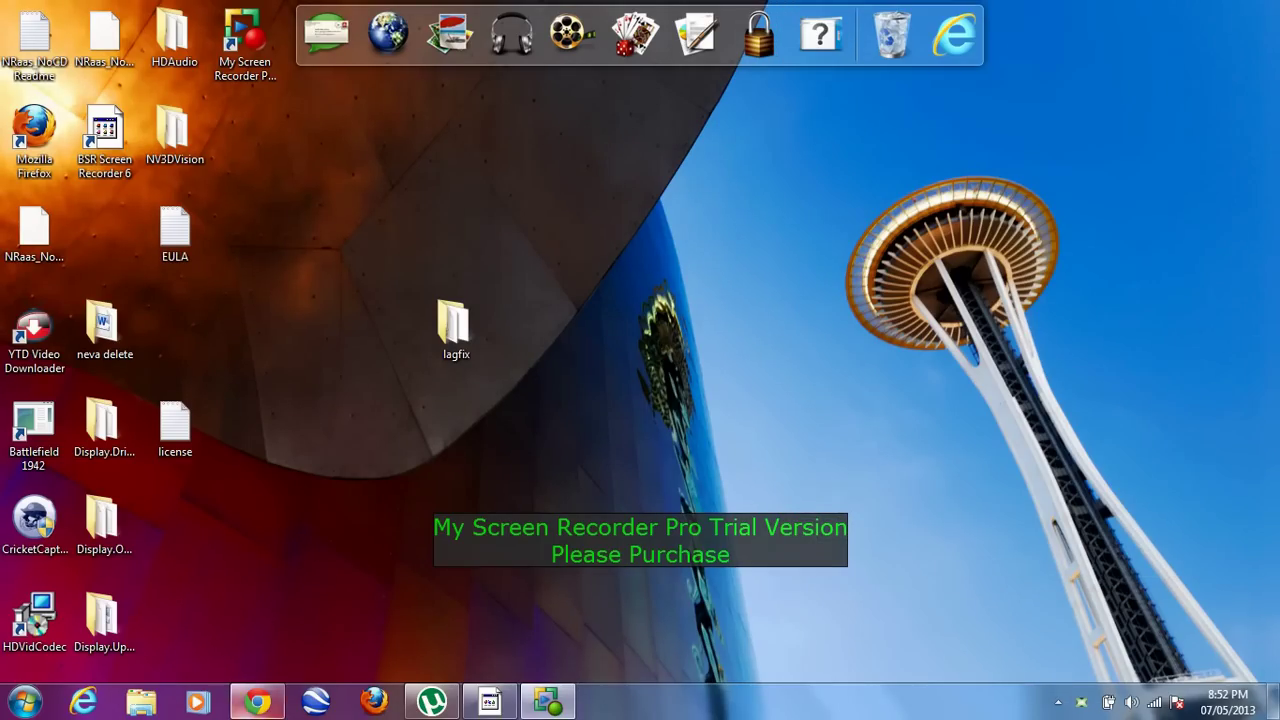
Step: Switch back to Chrome, return to the Google results and search for "razer game booster"
click(257, 702)
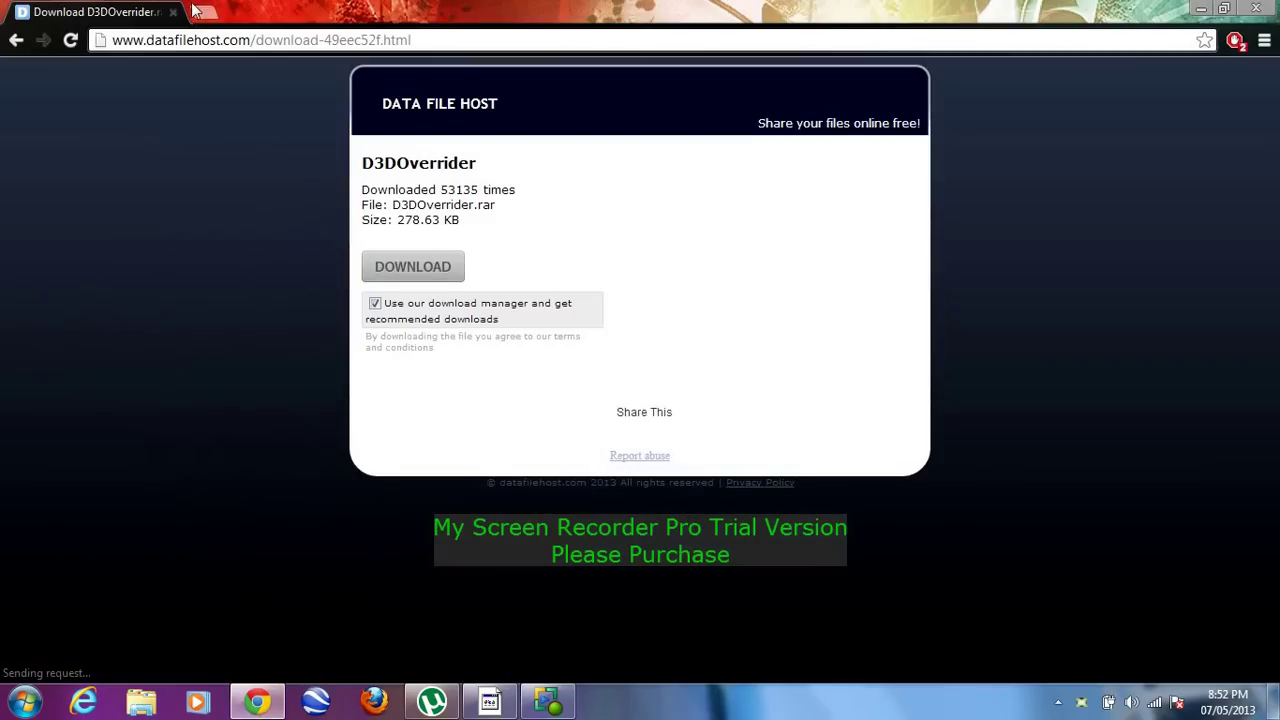
click(22, 44)
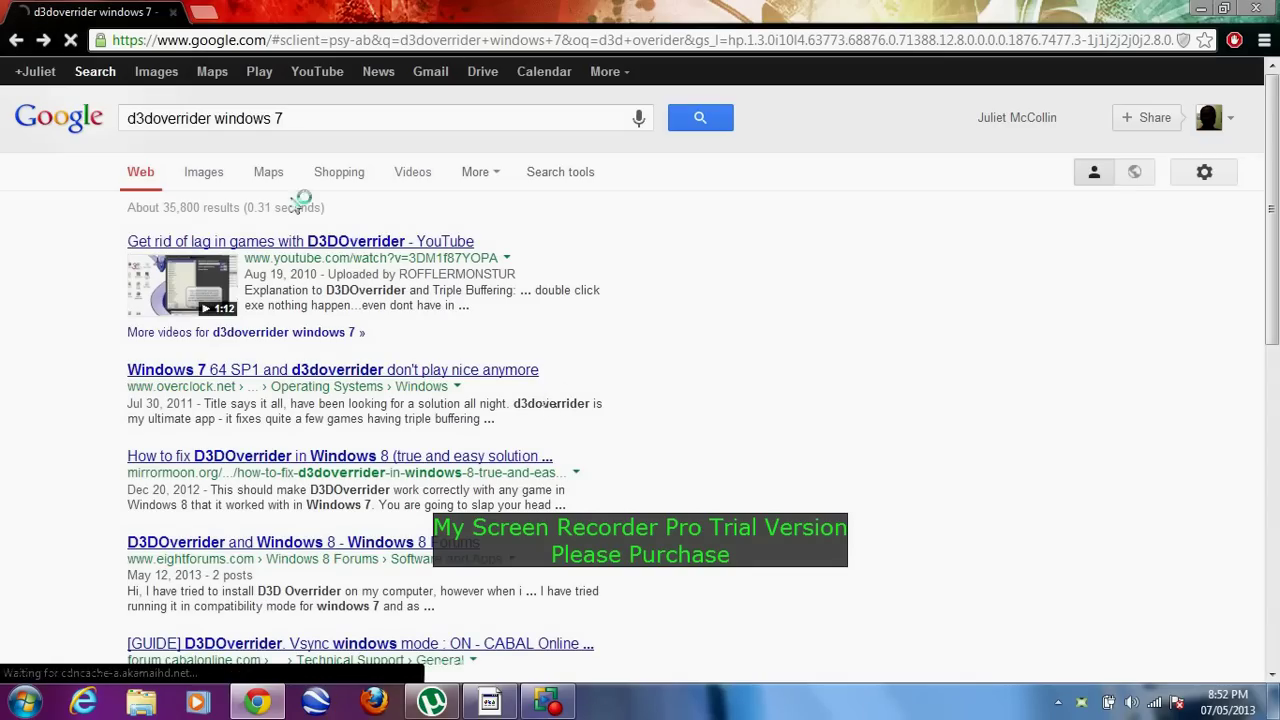
click(303, 118)
key(BackSpace)
key(BackSpace)
key(BackSpace)
key(BackSpace)
key(BackSpace)
key(BackSpace)
key(BackSpace)
key(BackSpace)
key(BackSpace)
key(BackSpace)
key(BackSpace)
key(BackSpace)
key(BackSpace)
key(BackSpace)
key(BackSpace)
key(BackSpace)
key(BackSpace)
key(BackSpace)
key(BackSpace)
key(BackSpace)
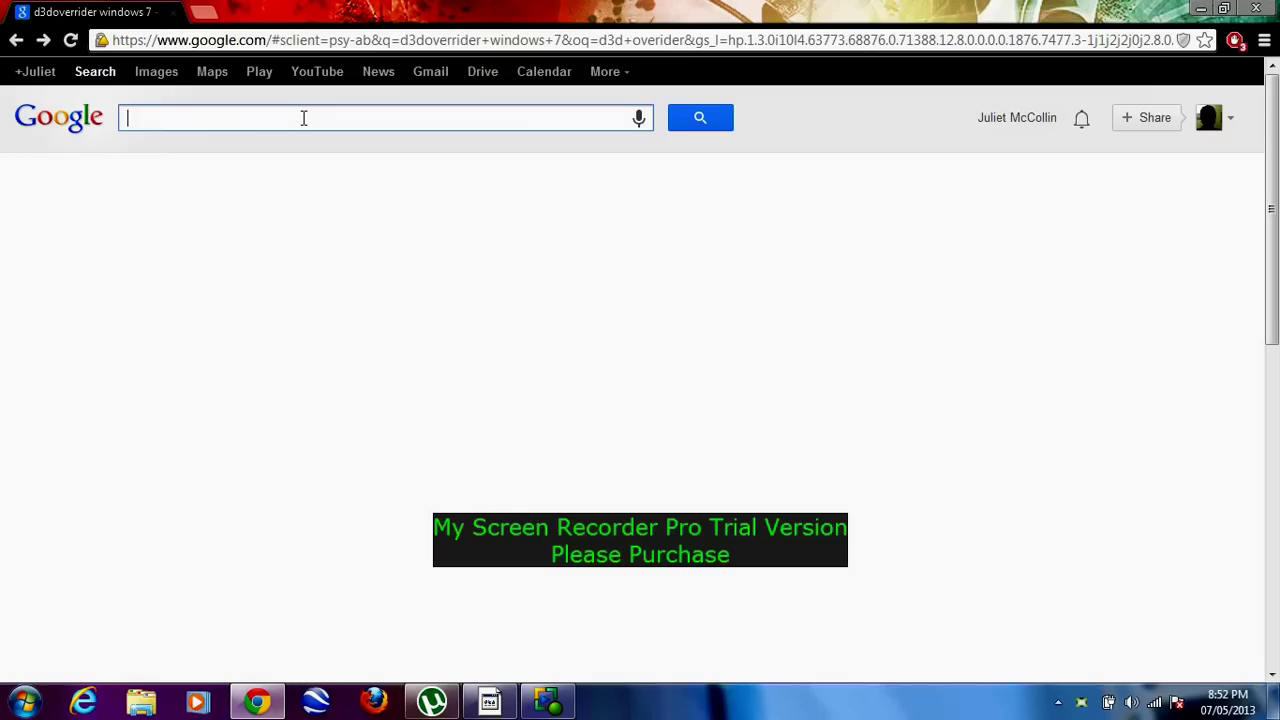
text(razer)
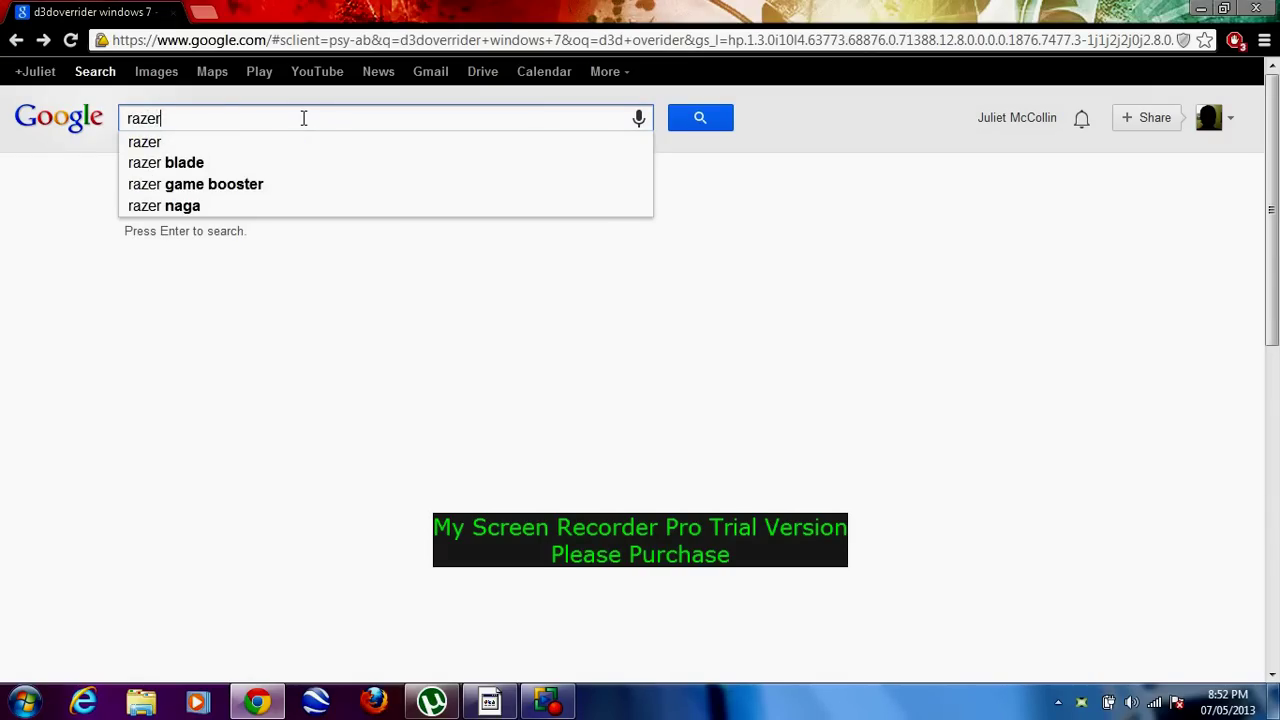
click(210, 184)
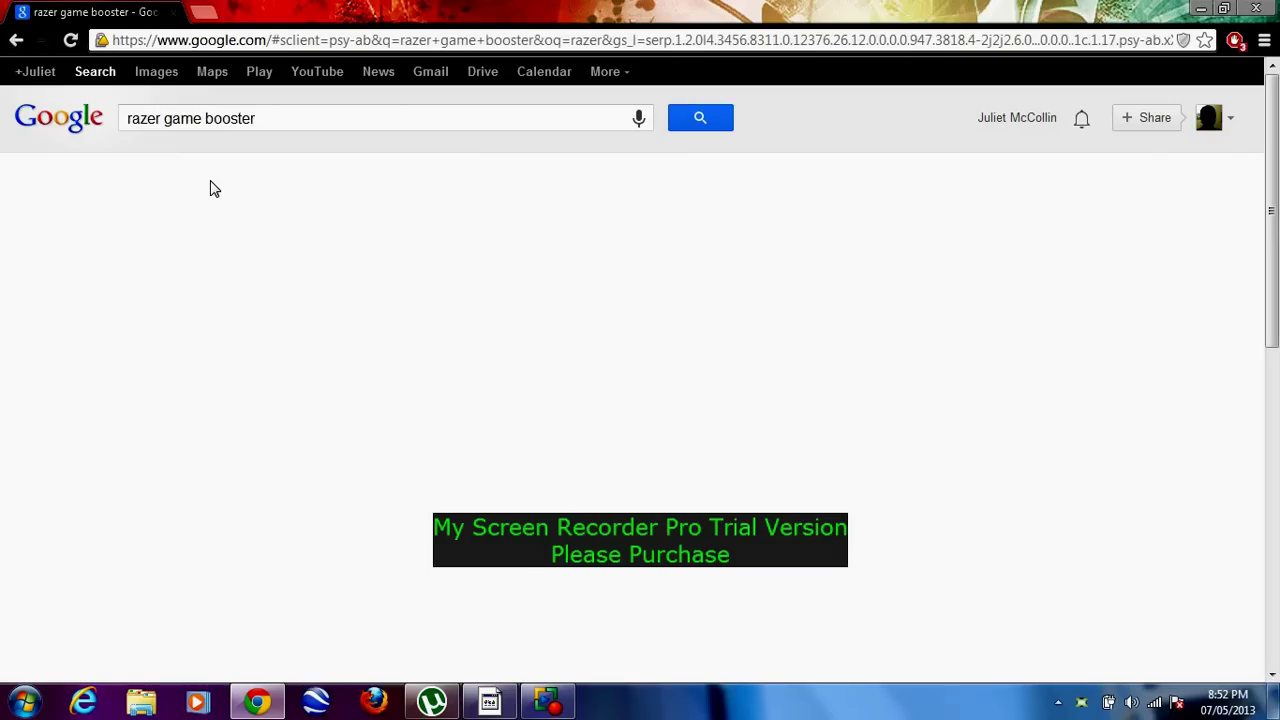
Step: Refine the search to "razer game booster download" and open the CNET Download.com result
click(275, 118)
text(down)
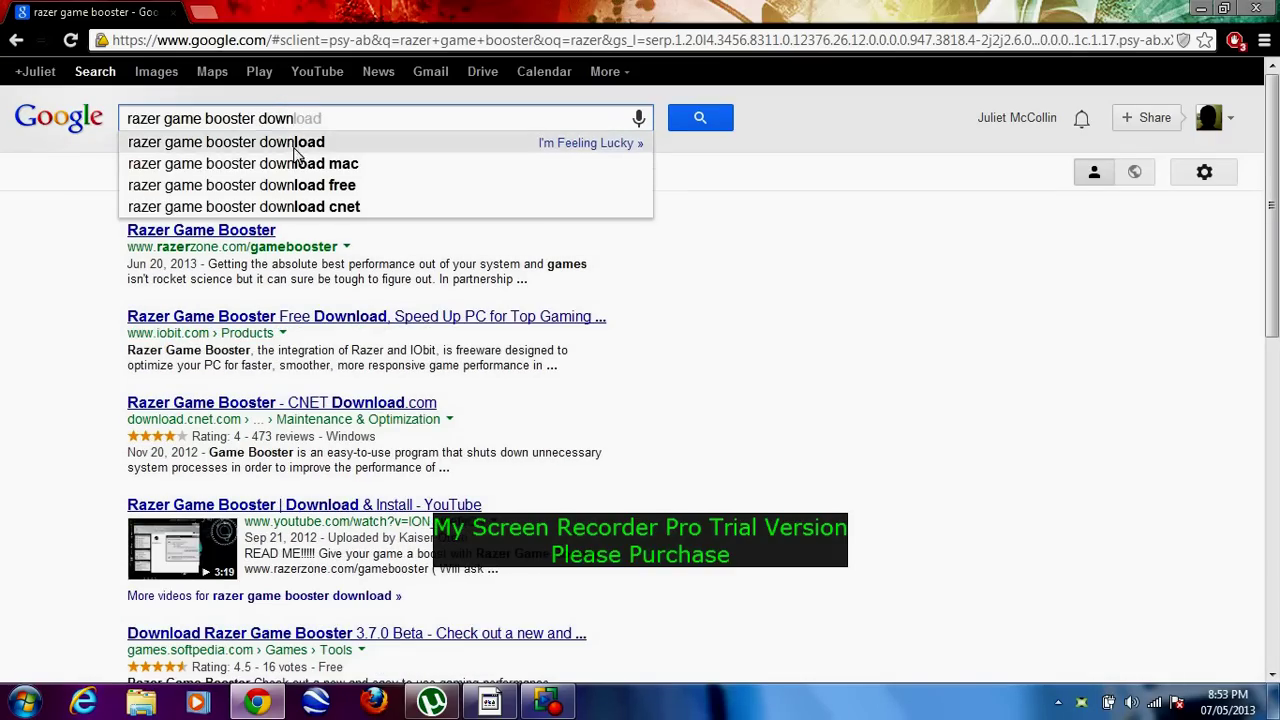
click(296, 144)
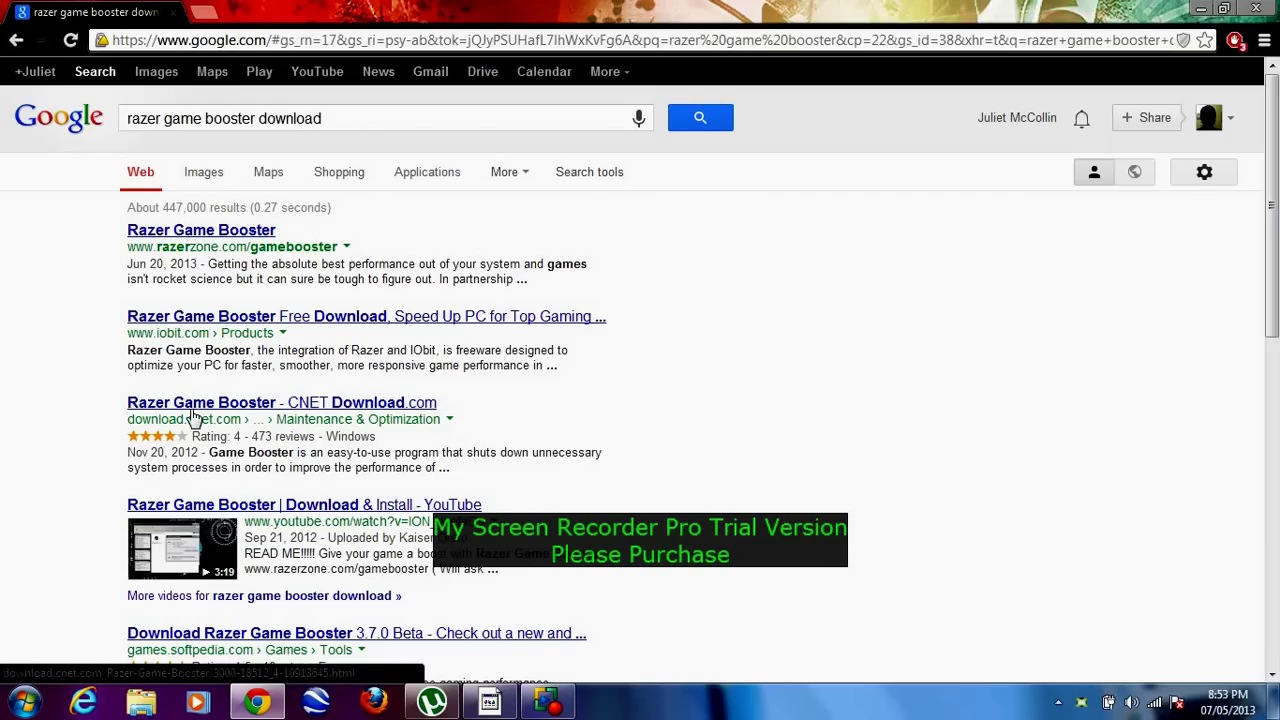
click(192, 410)
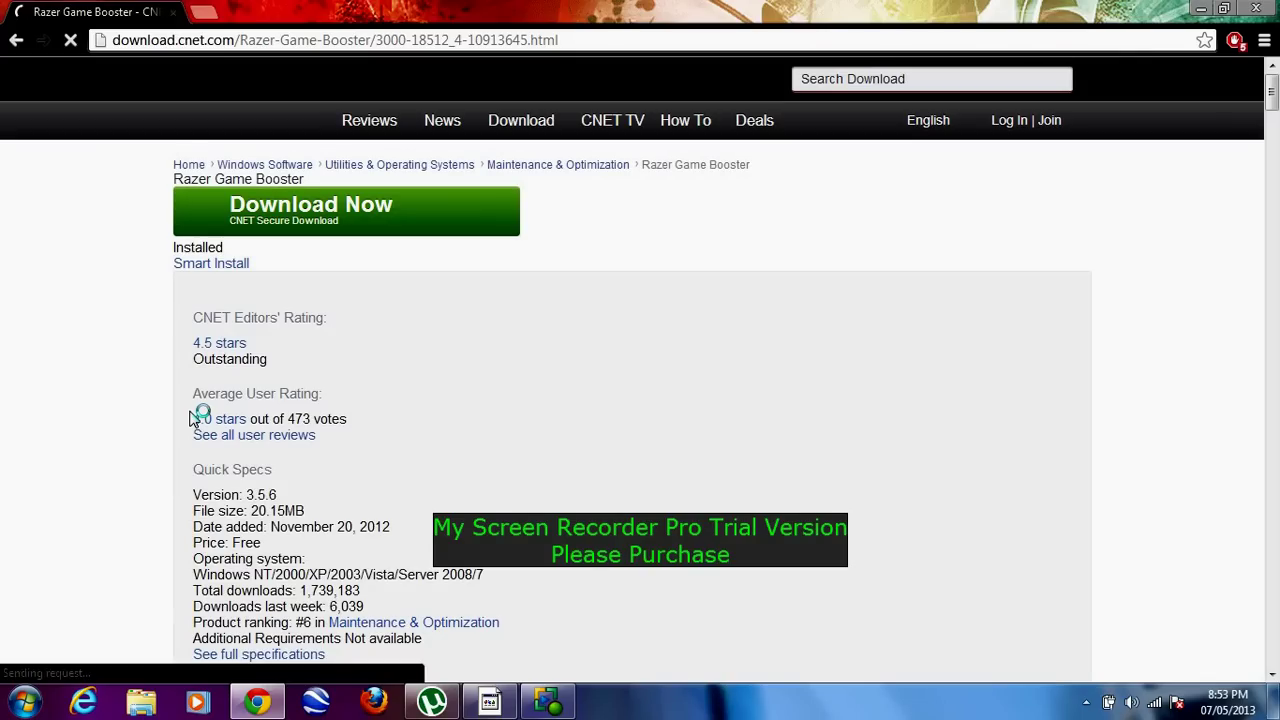
Step: Minimize Chrome with the CNET download page and switch to Razer Game Booster
mouse_move(521, 122)
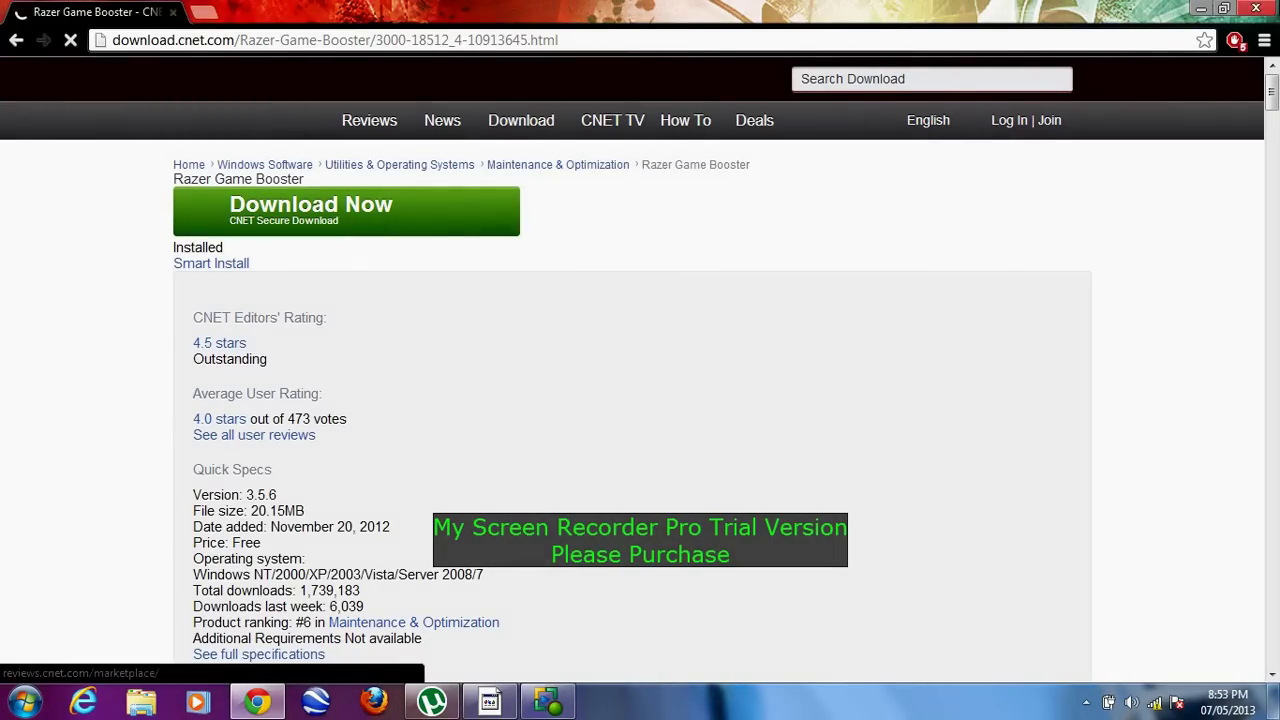
click(1201, 8)
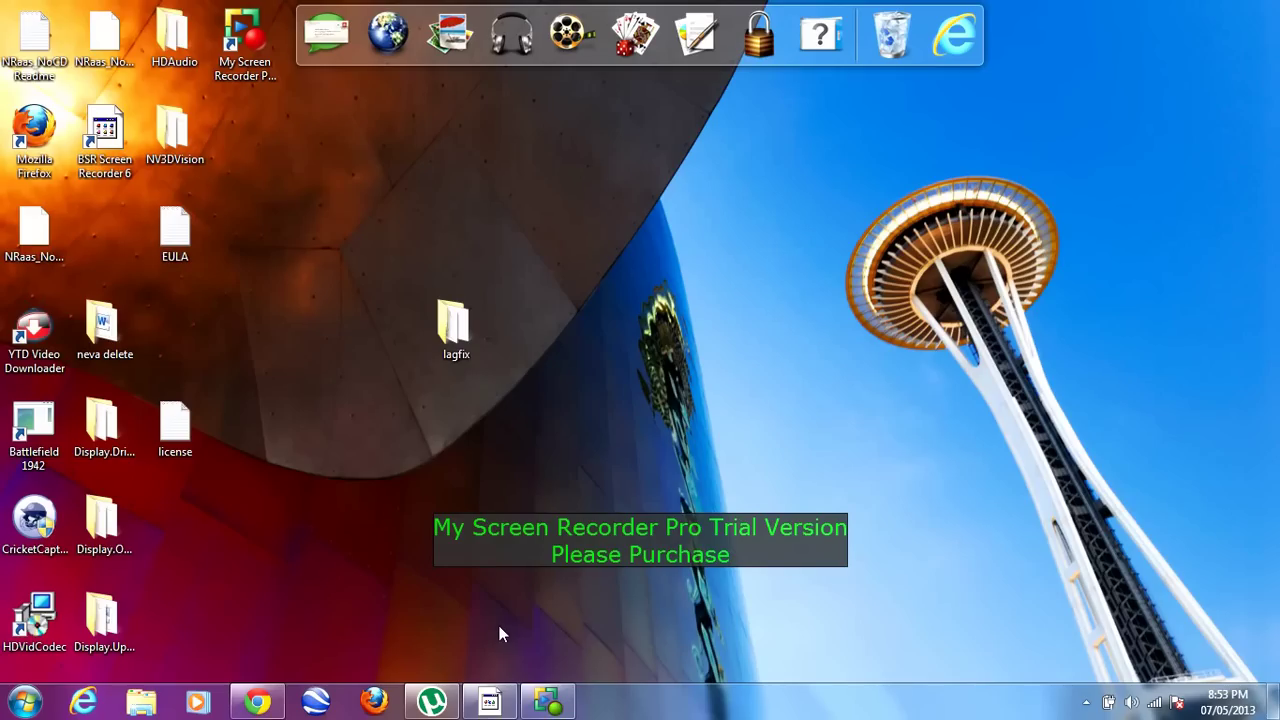
mouse_move(492, 705)
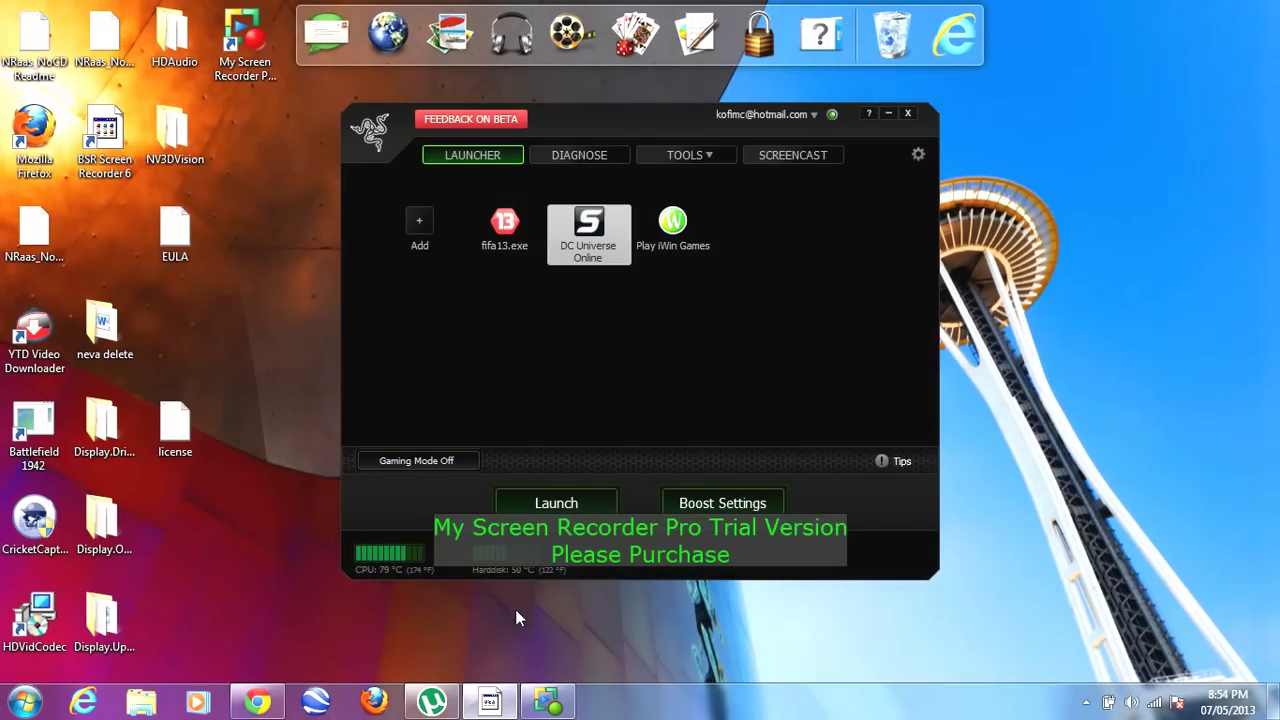
Step: Open Razer Game Booster's Defrag tool, and bring up and dismiss the folder selection for adding a folder to defrag
click(671, 158)
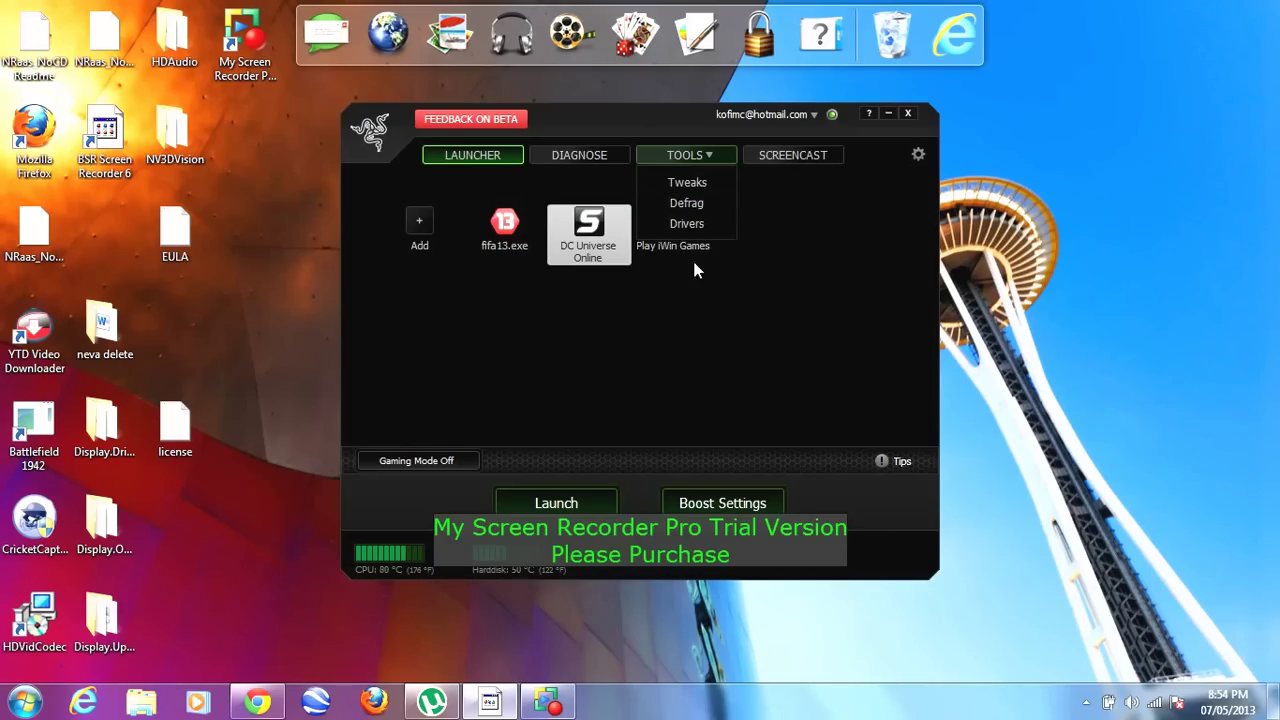
click(675, 204)
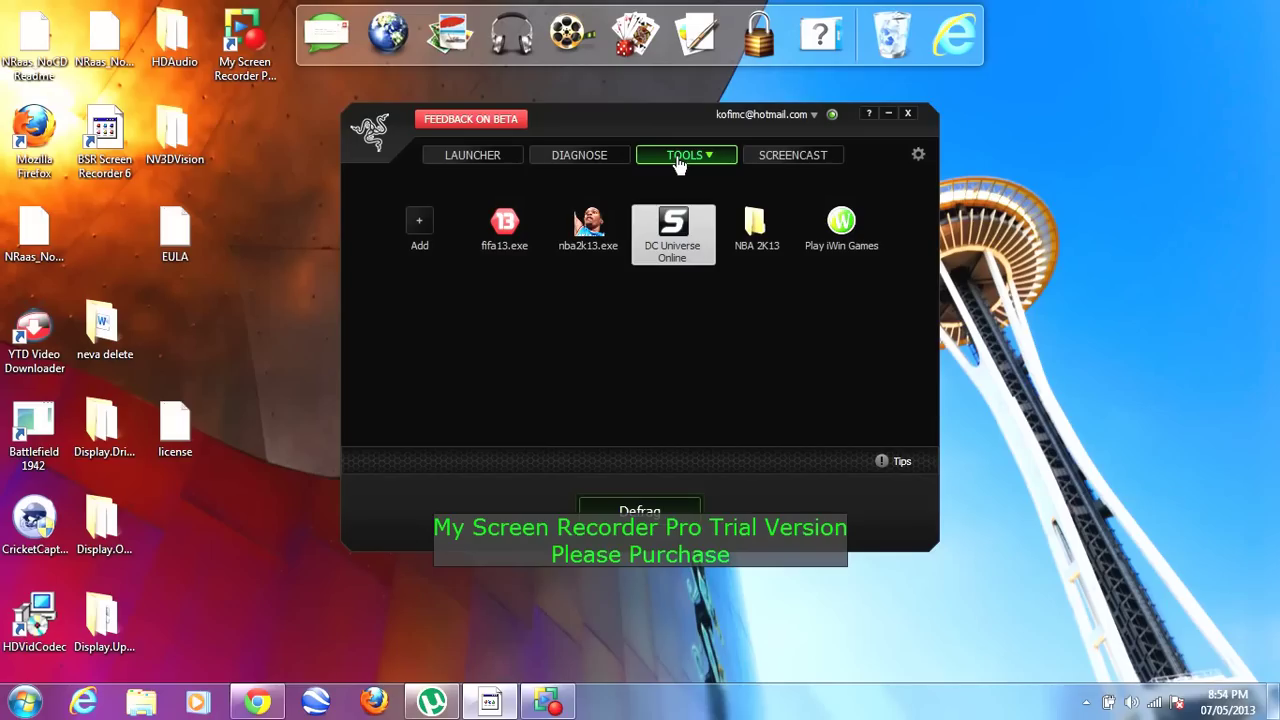
click(433, 228)
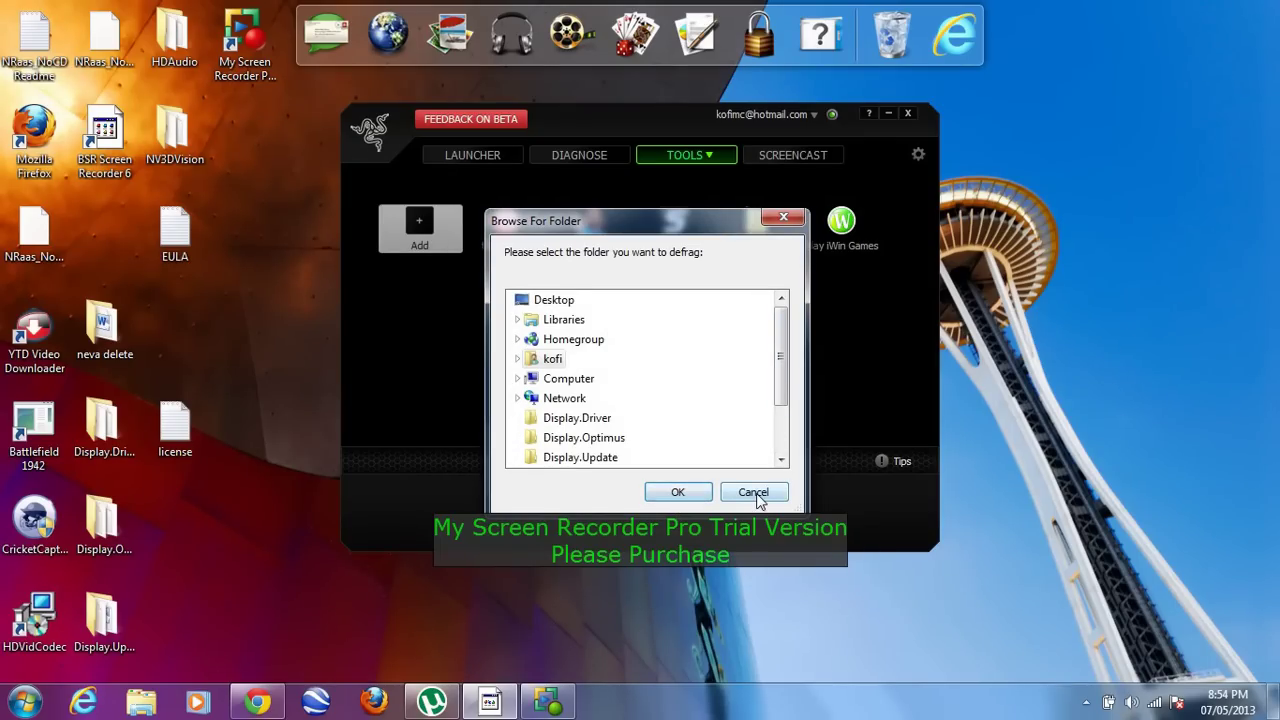
click(678, 492)
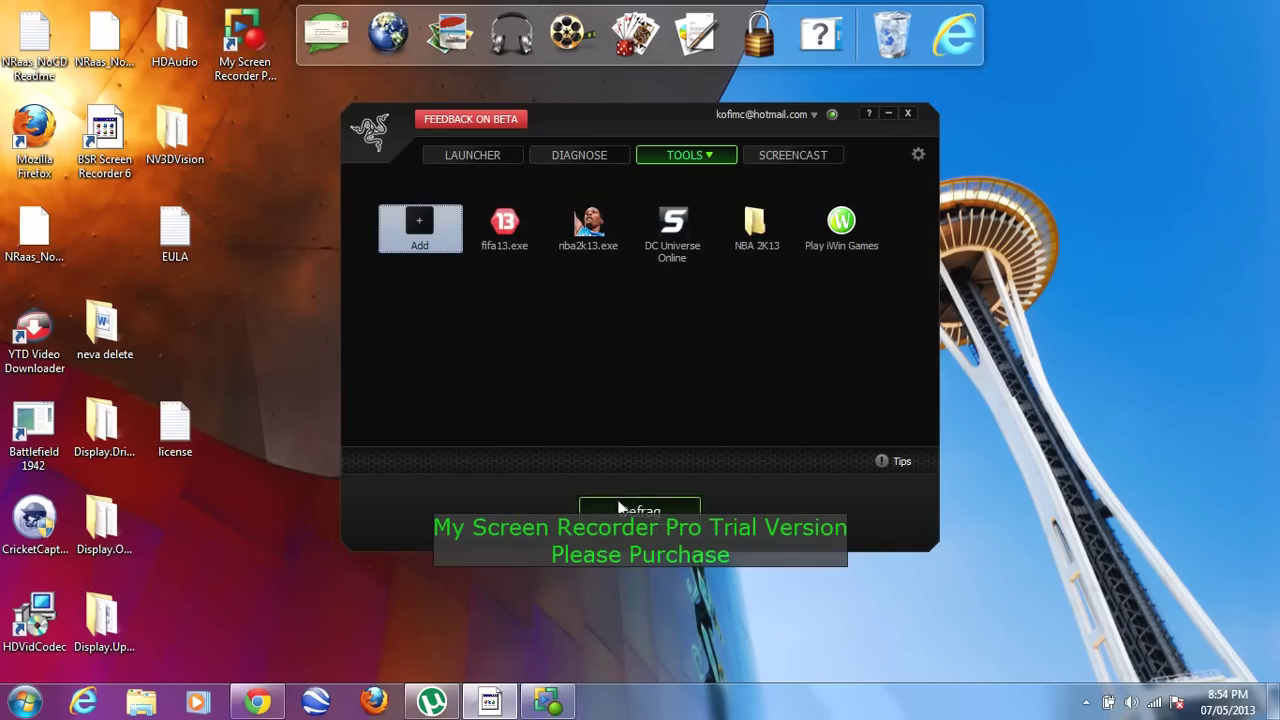
Step: Rename the NBA 2K13 folder entry in the Defrag list to FIFA 13 and select it
right_click(767, 248)
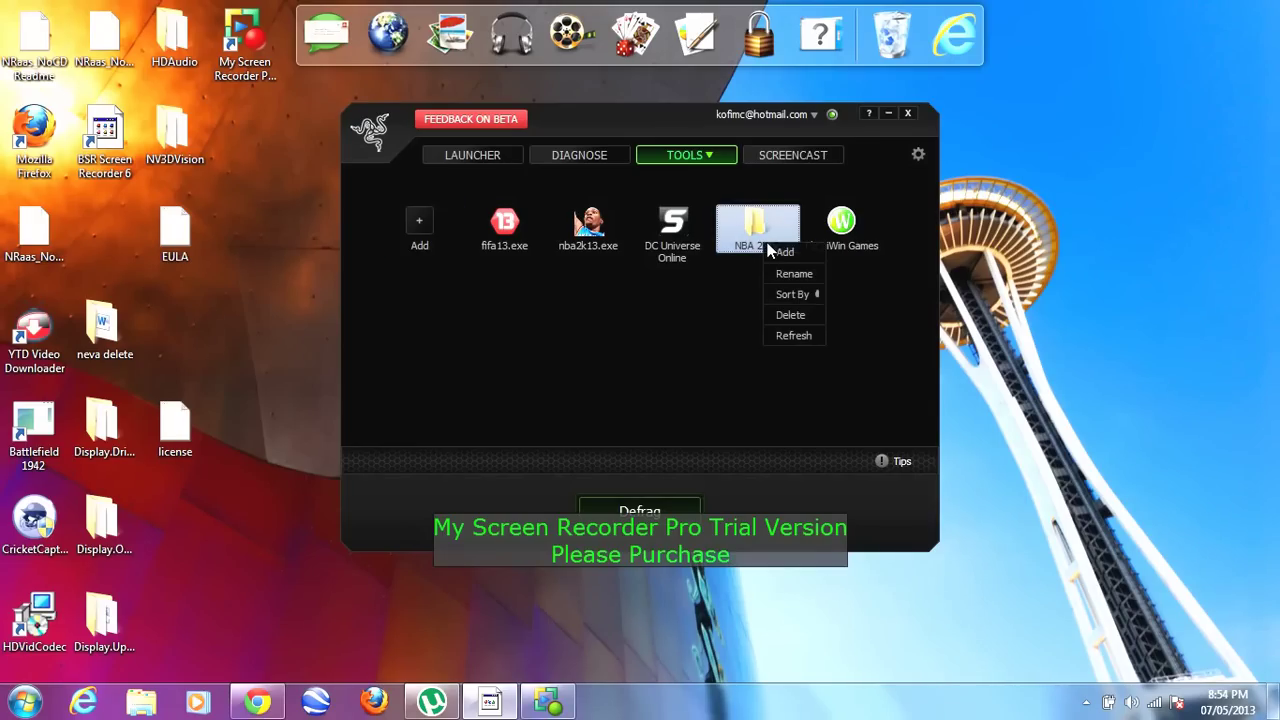
click(789, 276)
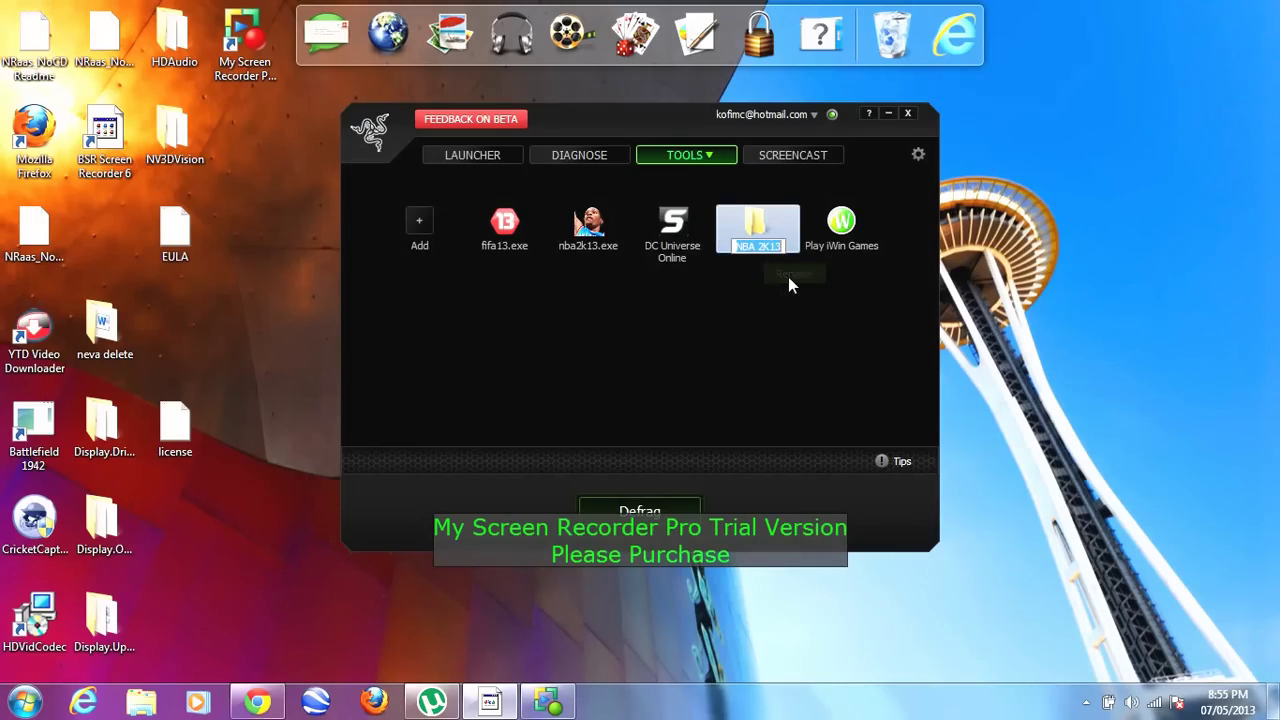
text(FIFA )
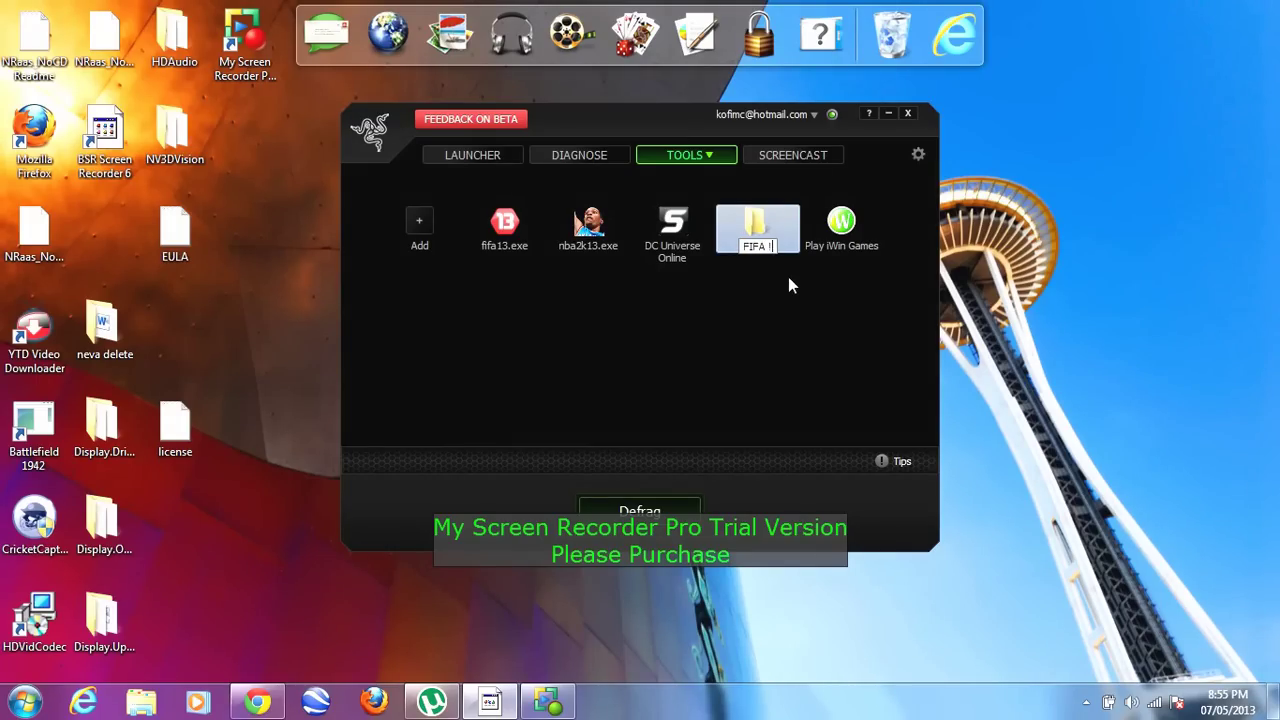
text(13)
click(708, 352)
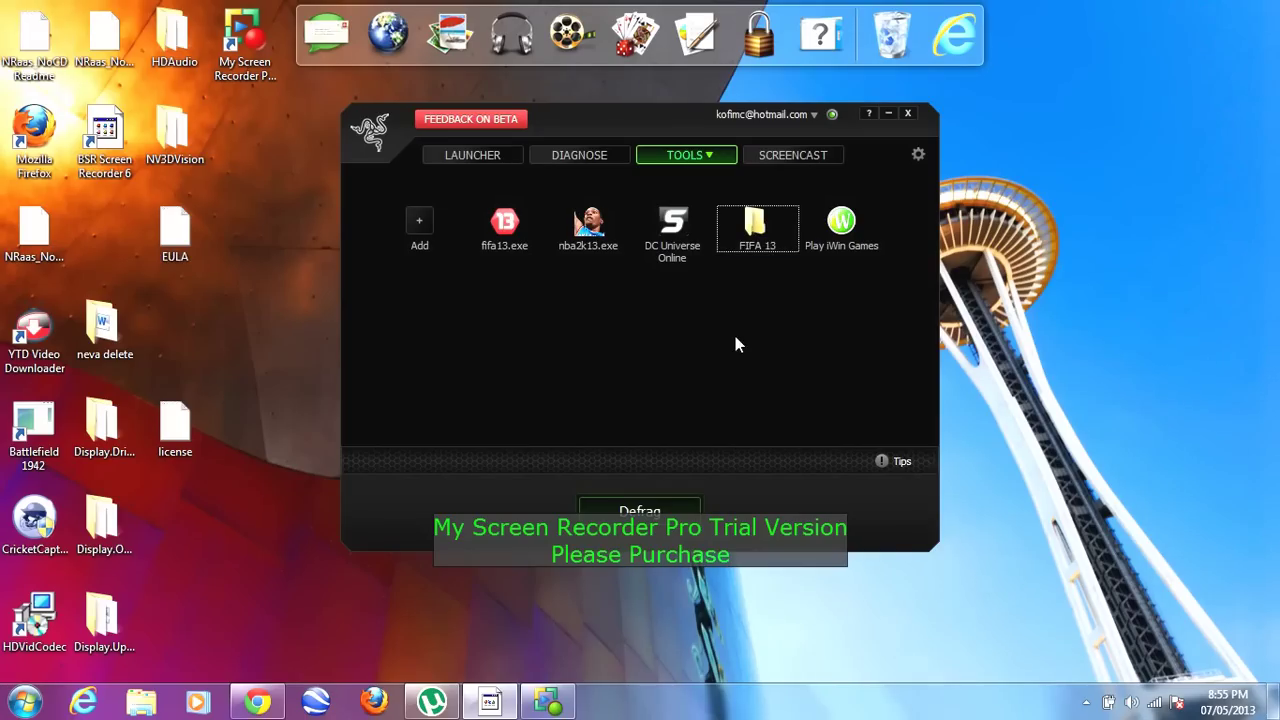
click(757, 228)
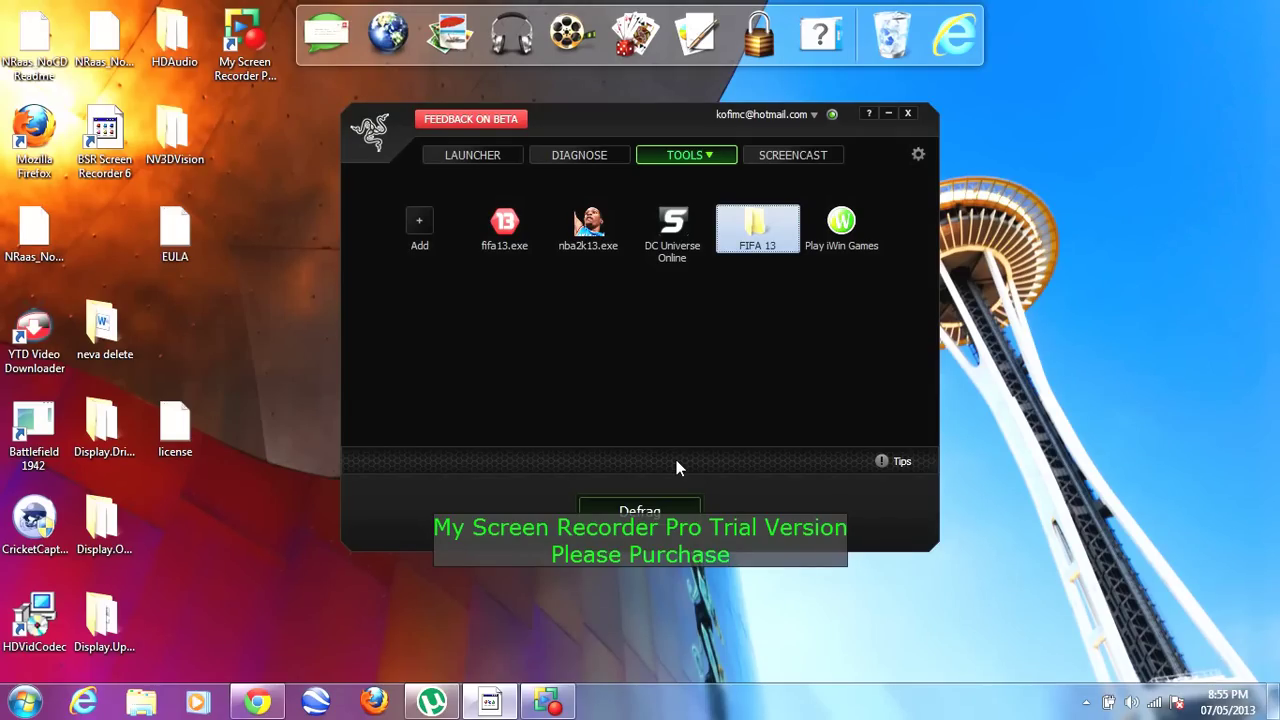
Step: Minimize Razer Game Booster and open the Game folder of FIFA 2013 under Program Files (x86) on drive C in Windows Explorer
click(885, 114)
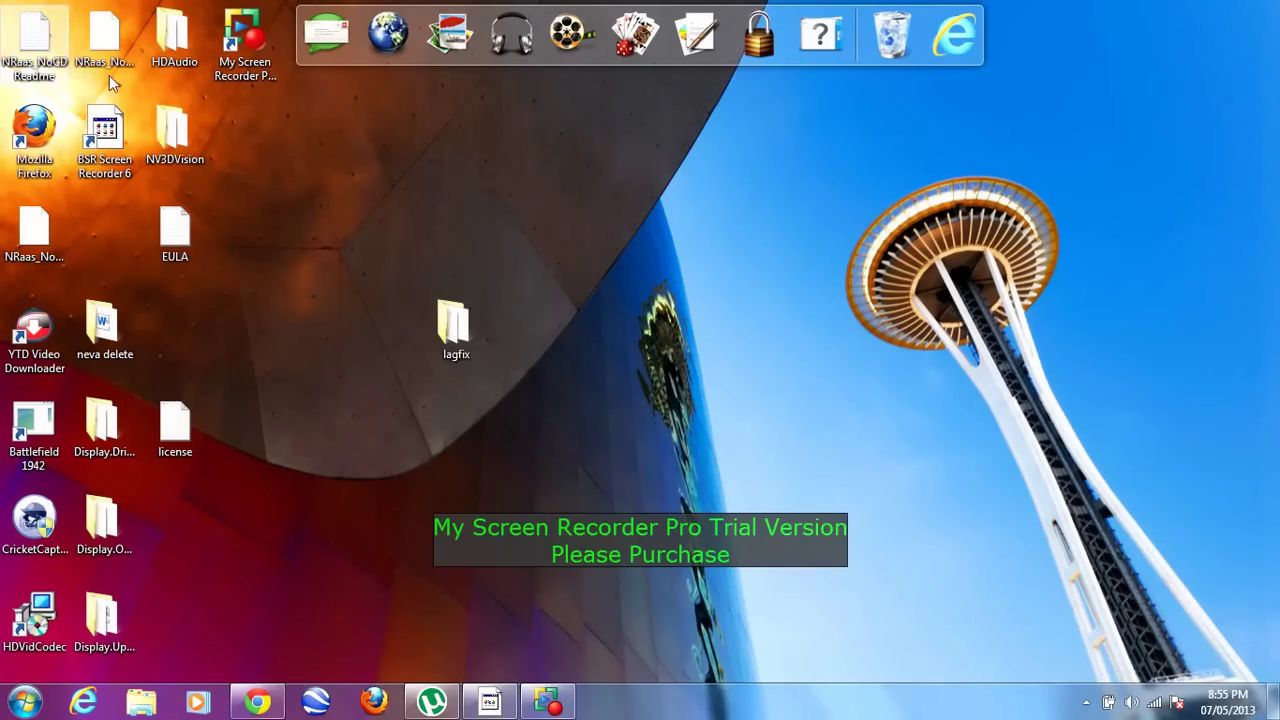
click(22, 702)
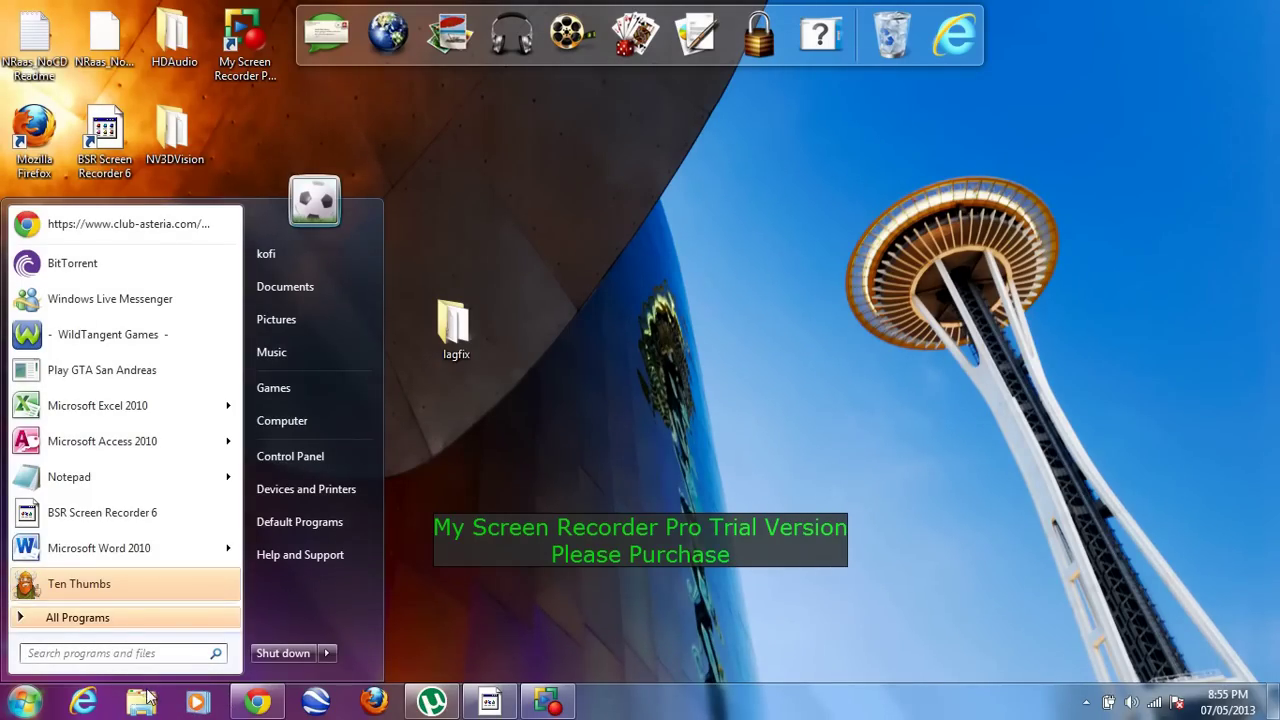
key(Escape)
key(super+2)
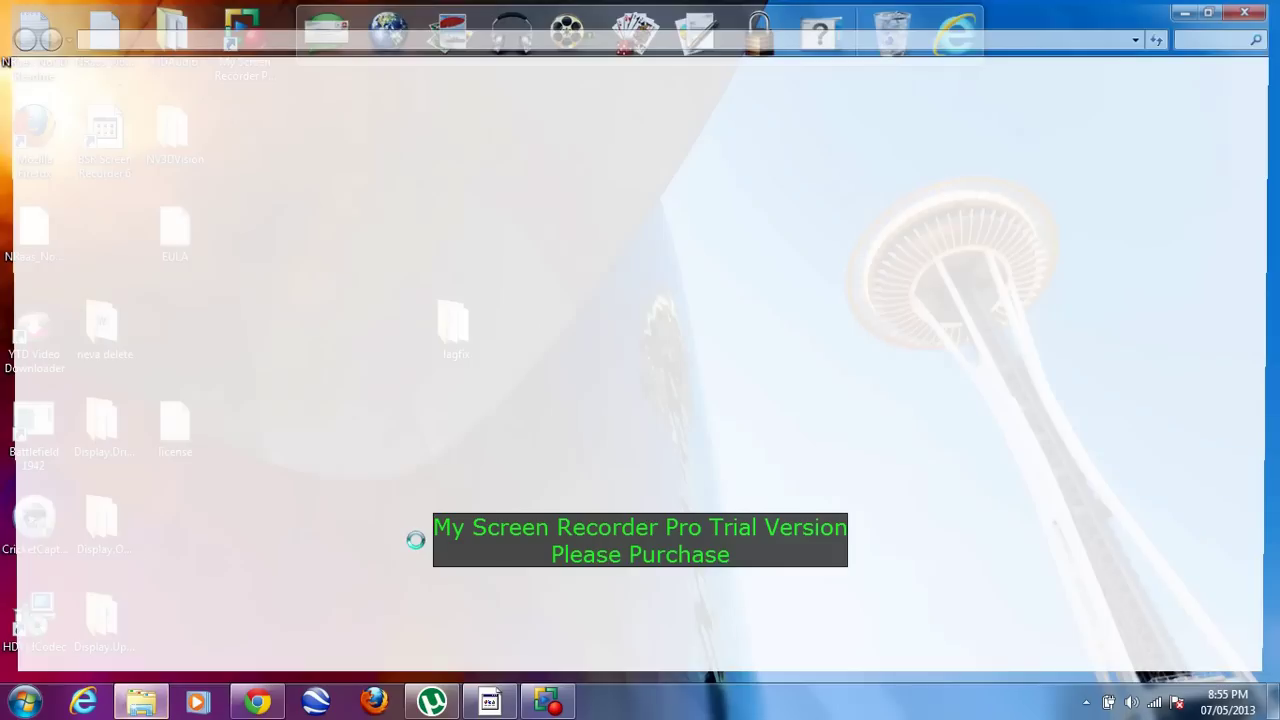
click(45, 399)
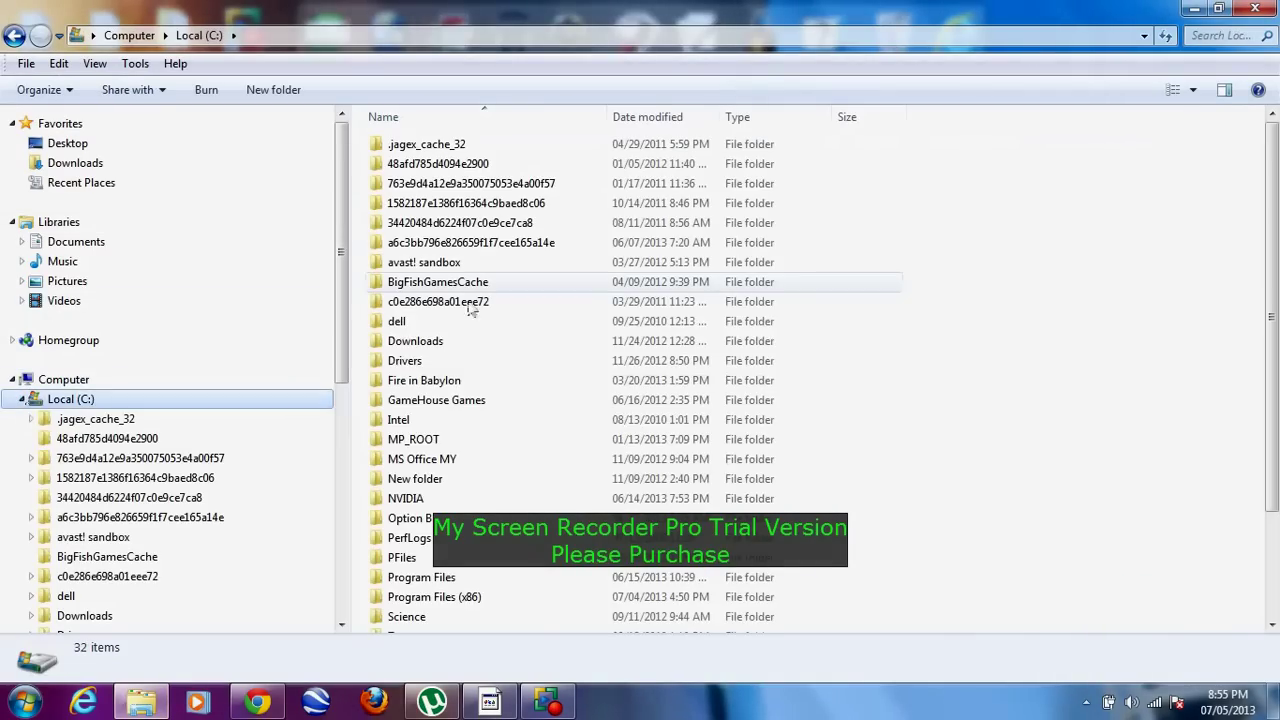
double_click(472, 599)
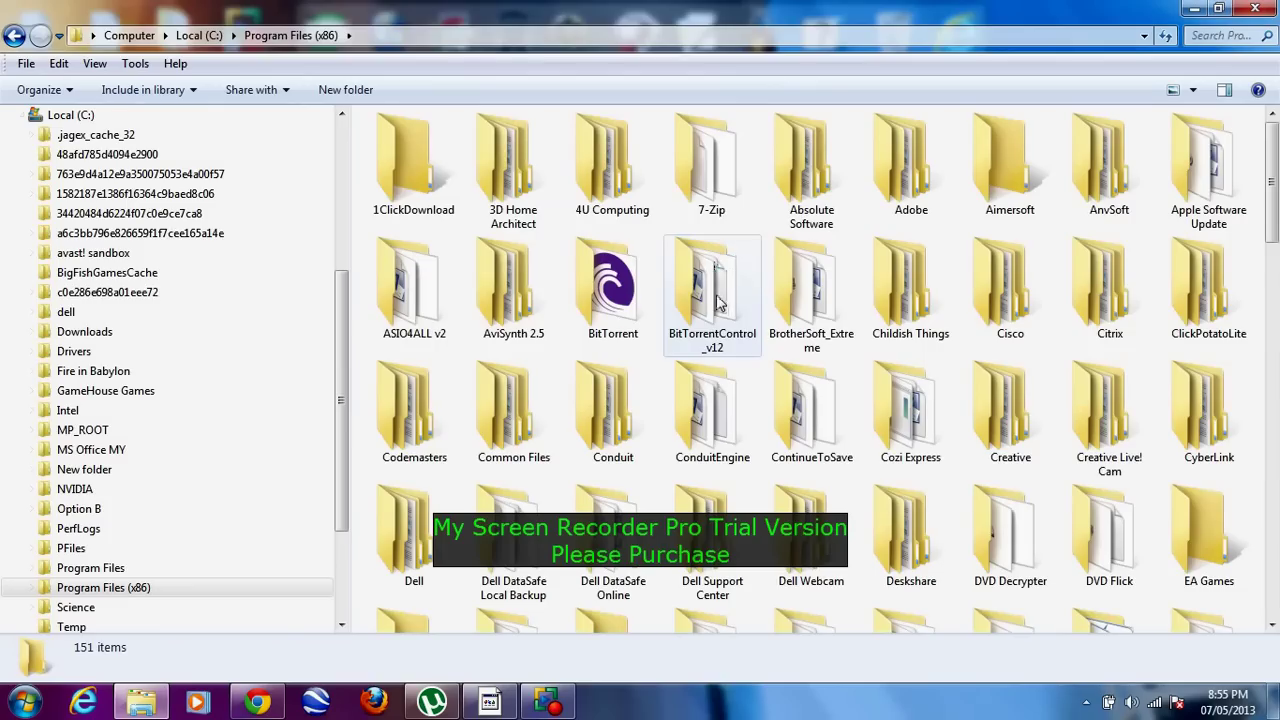
drag(1274, 128, 1271, 247)
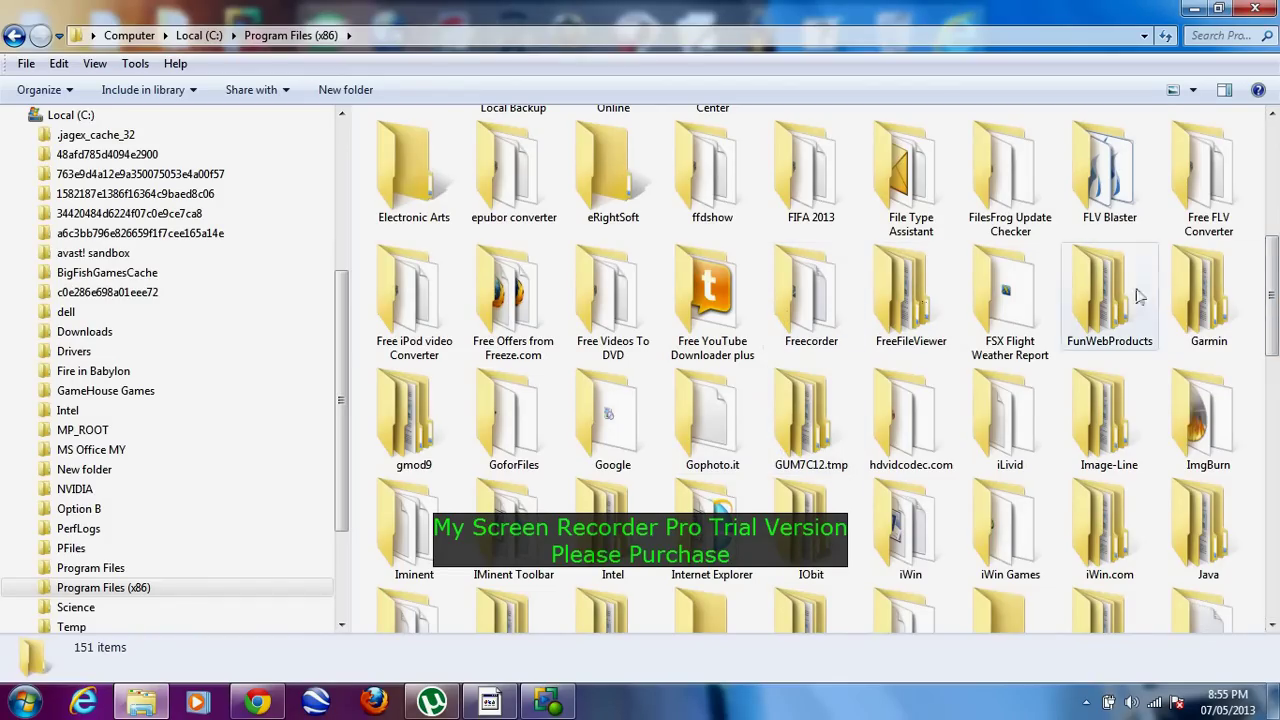
double_click(815, 230)
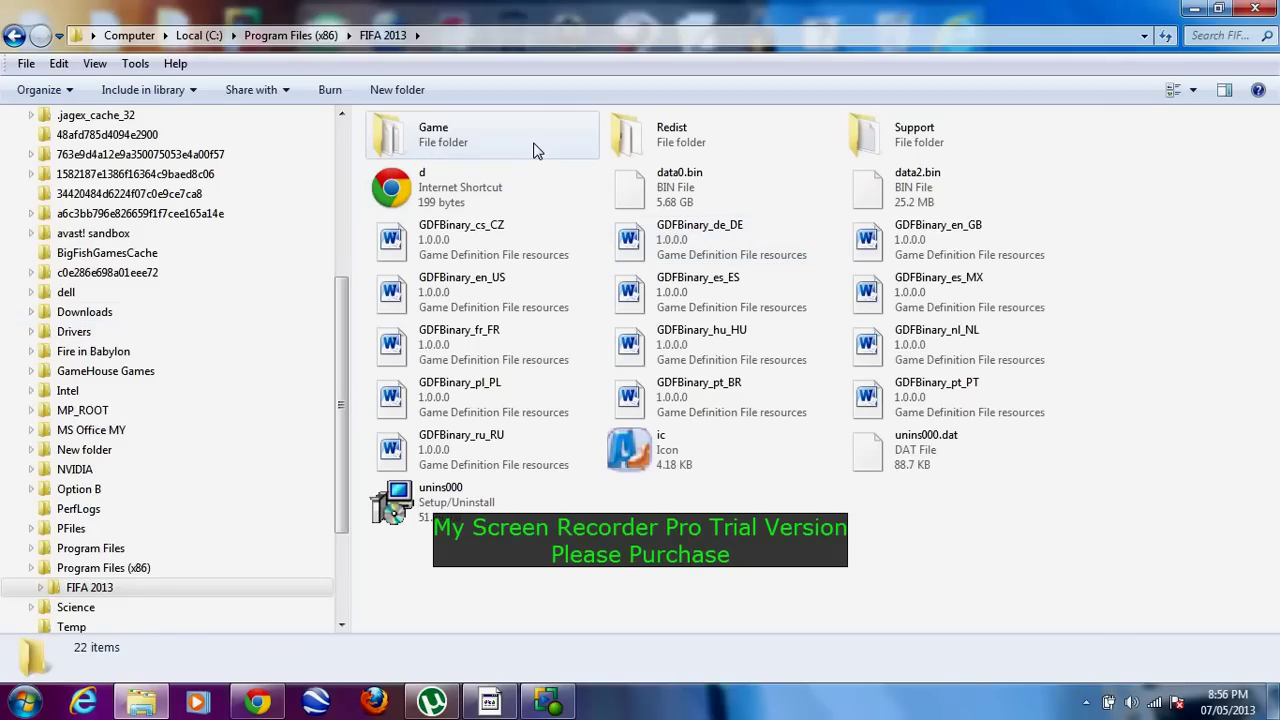
double_click(530, 146)
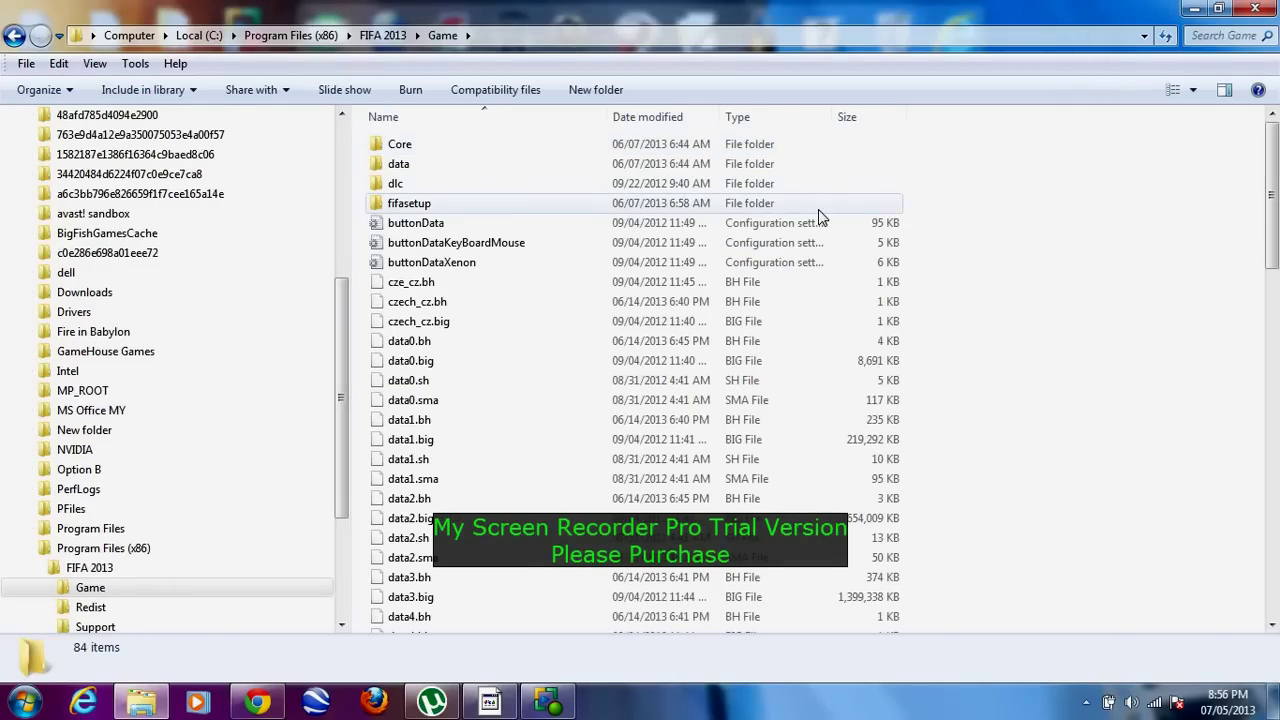
drag(1275, 250, 1275, 440)
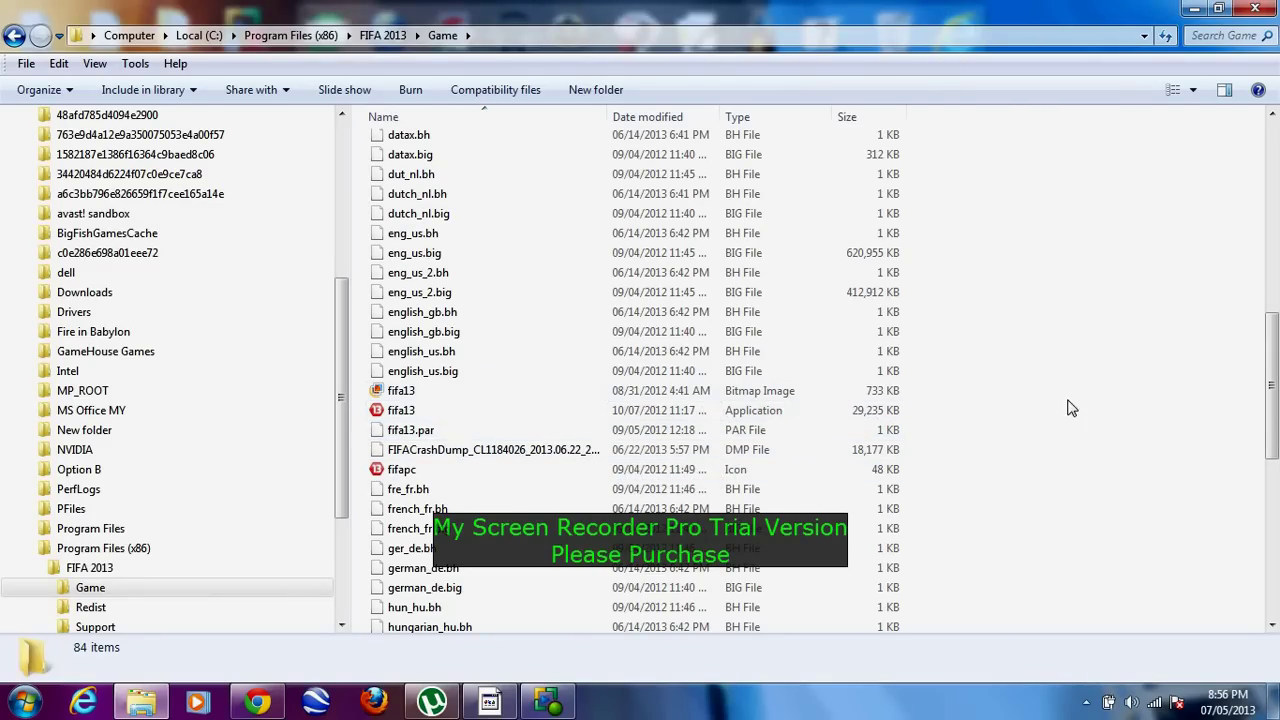
scroll(1250, 500, down, 9)
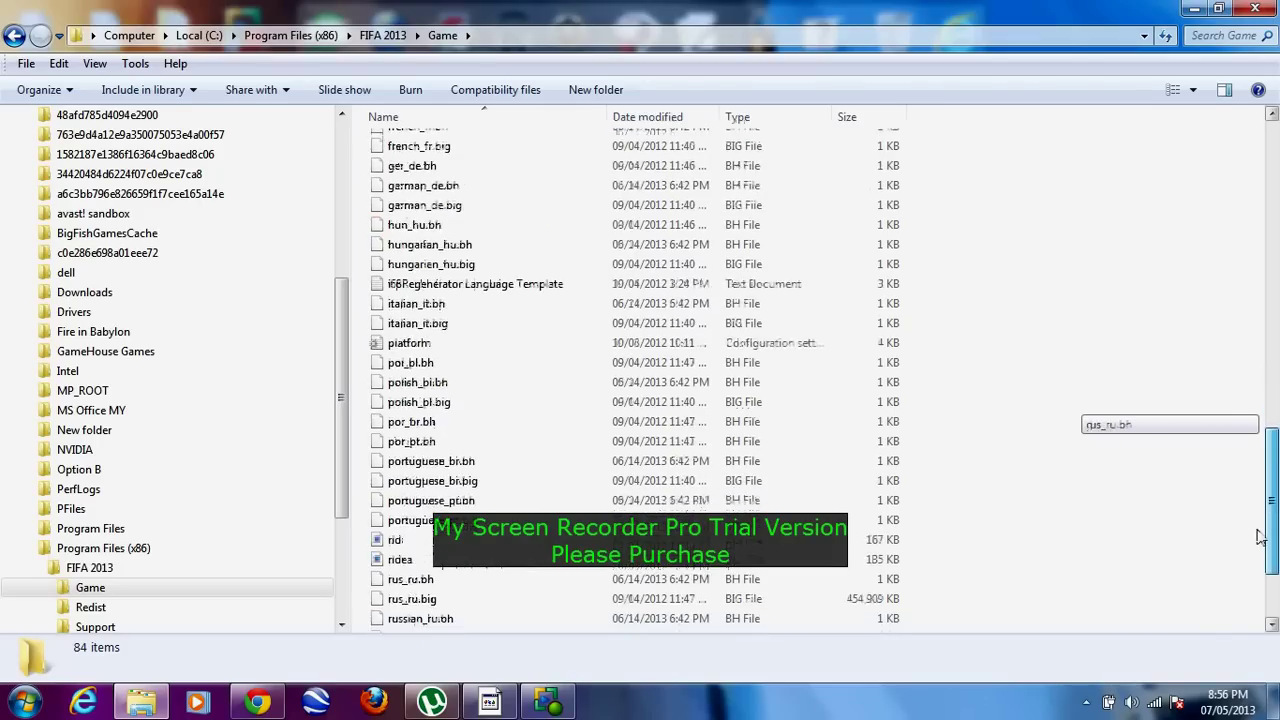
drag(1266, 540, 1250, 409)
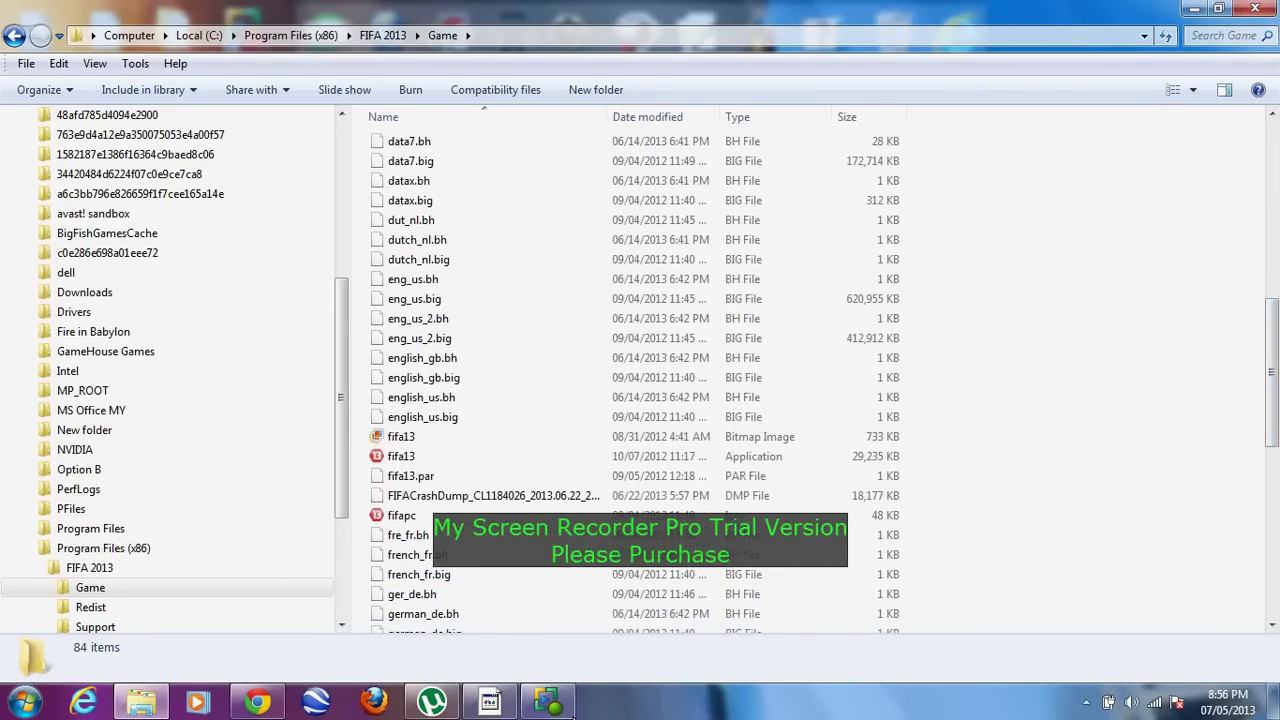
click(548, 702)
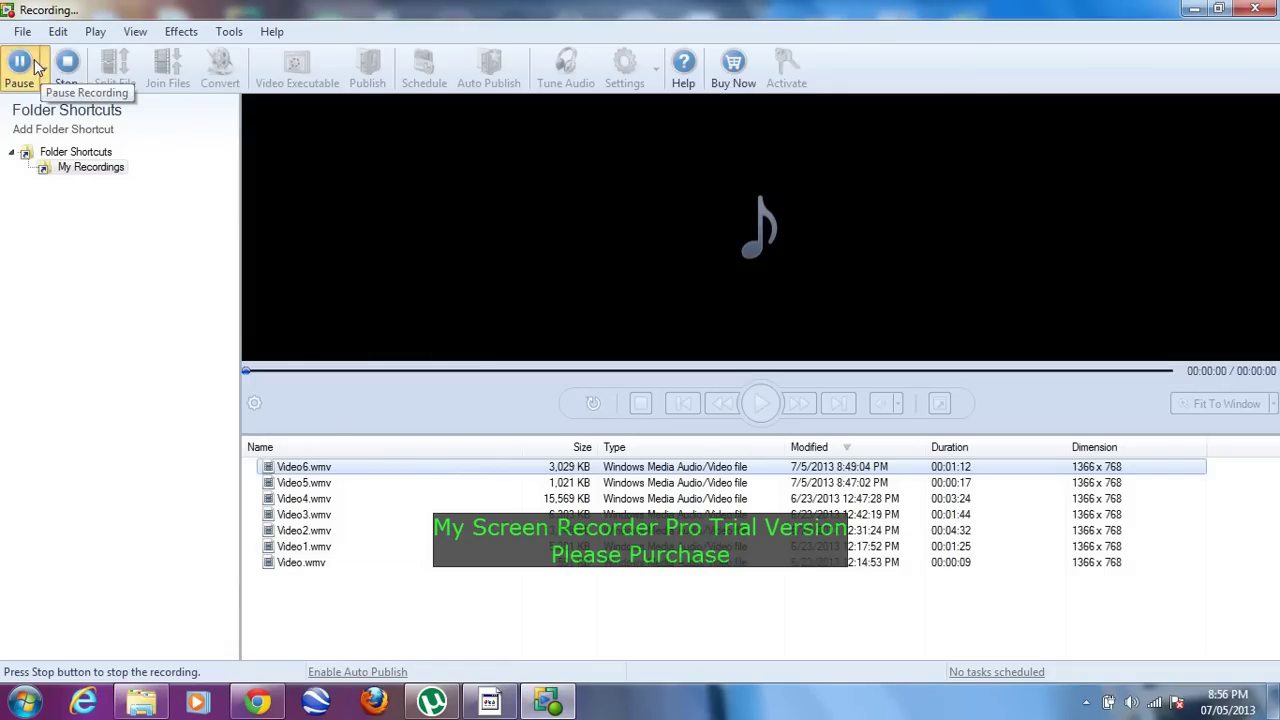
click(38, 66)
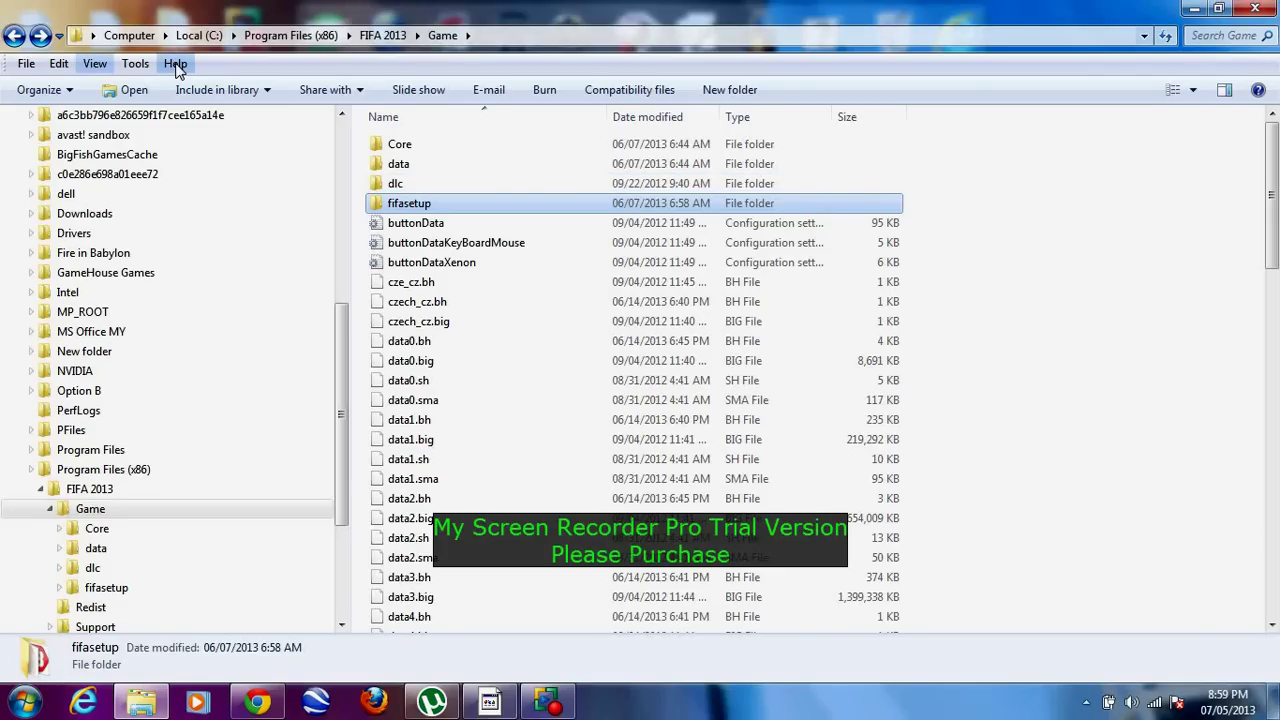
Step: Open the fifasetup folder inside the Game folder and launch the fifaconfig application
double_click(593, 206)
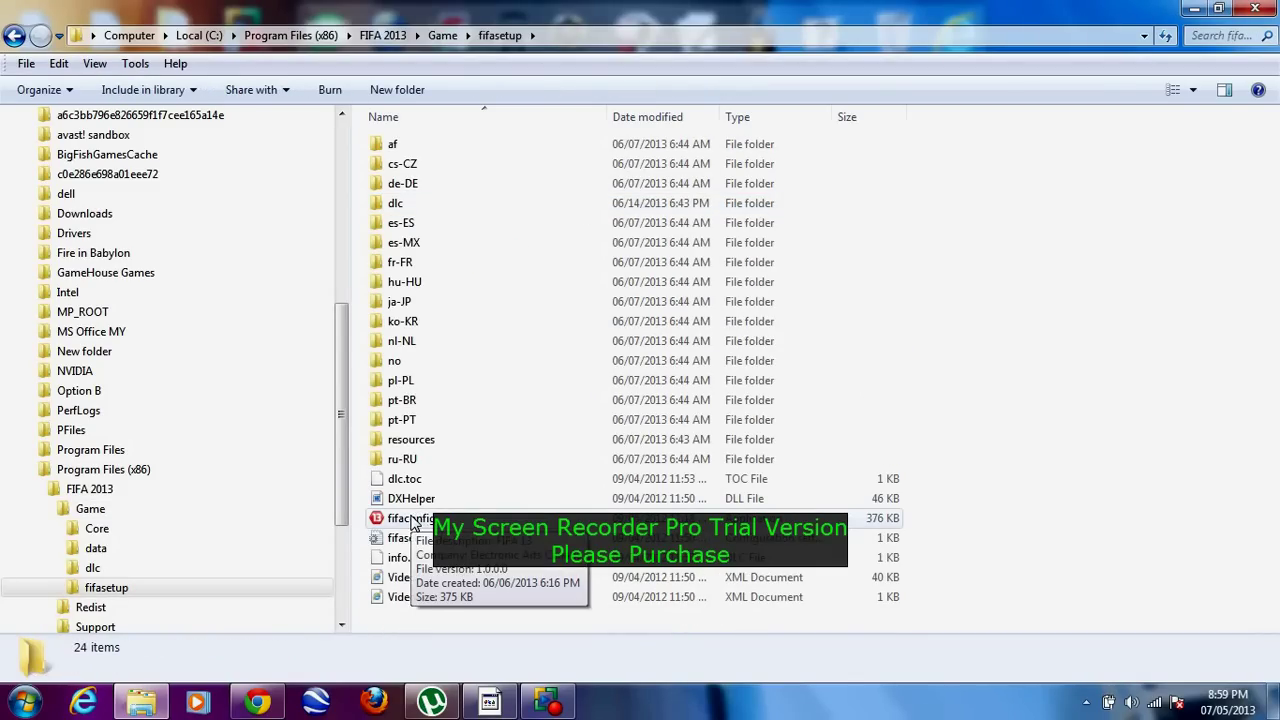
double_click(413, 520)
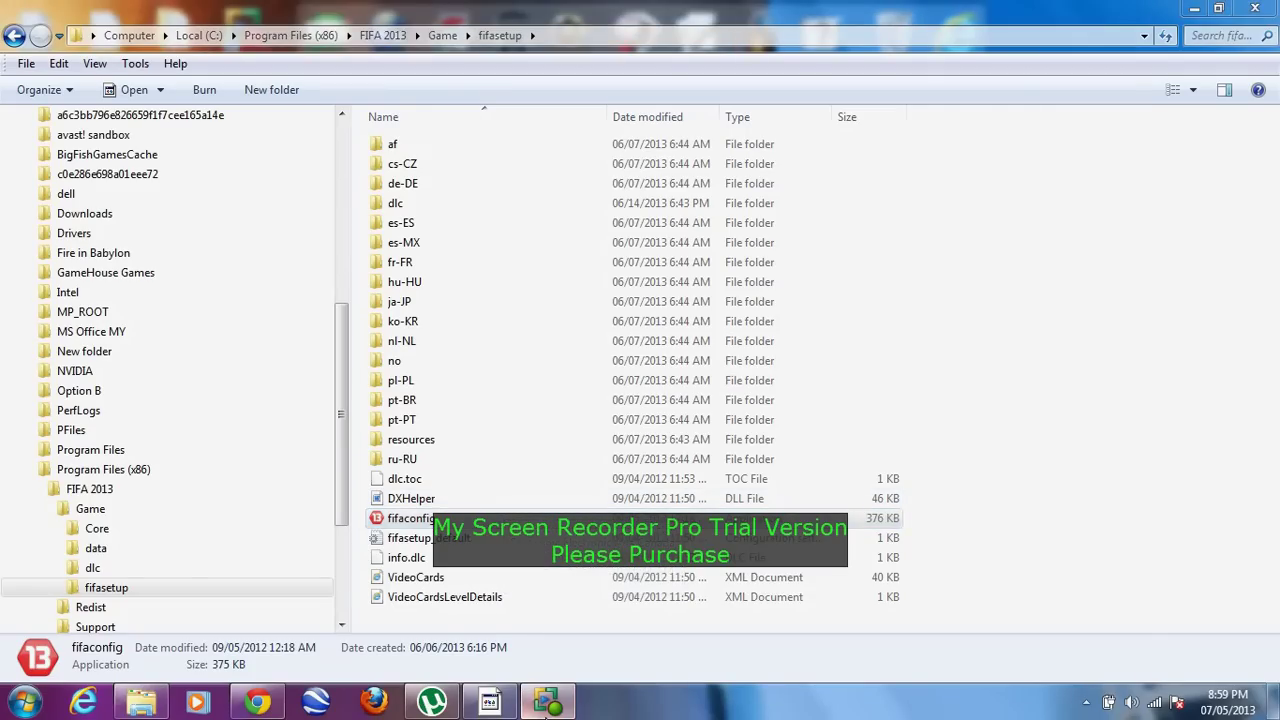
click(547, 702)
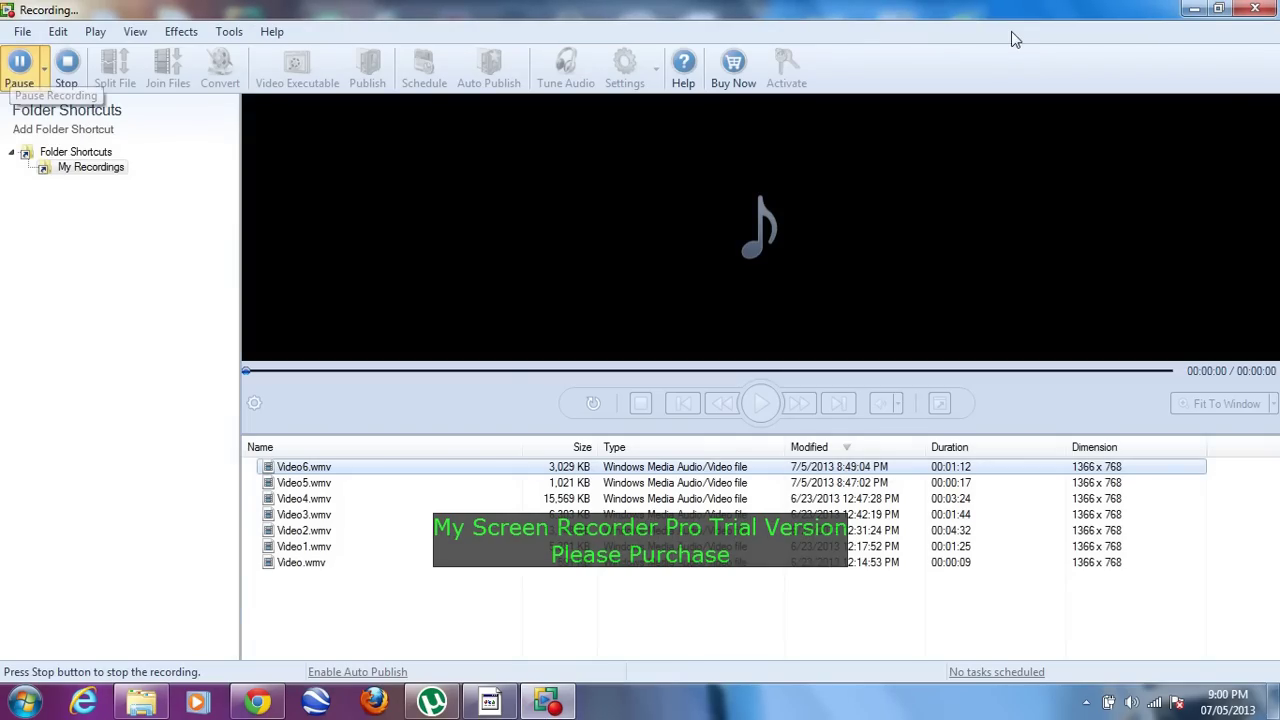
key(alt+Tab)
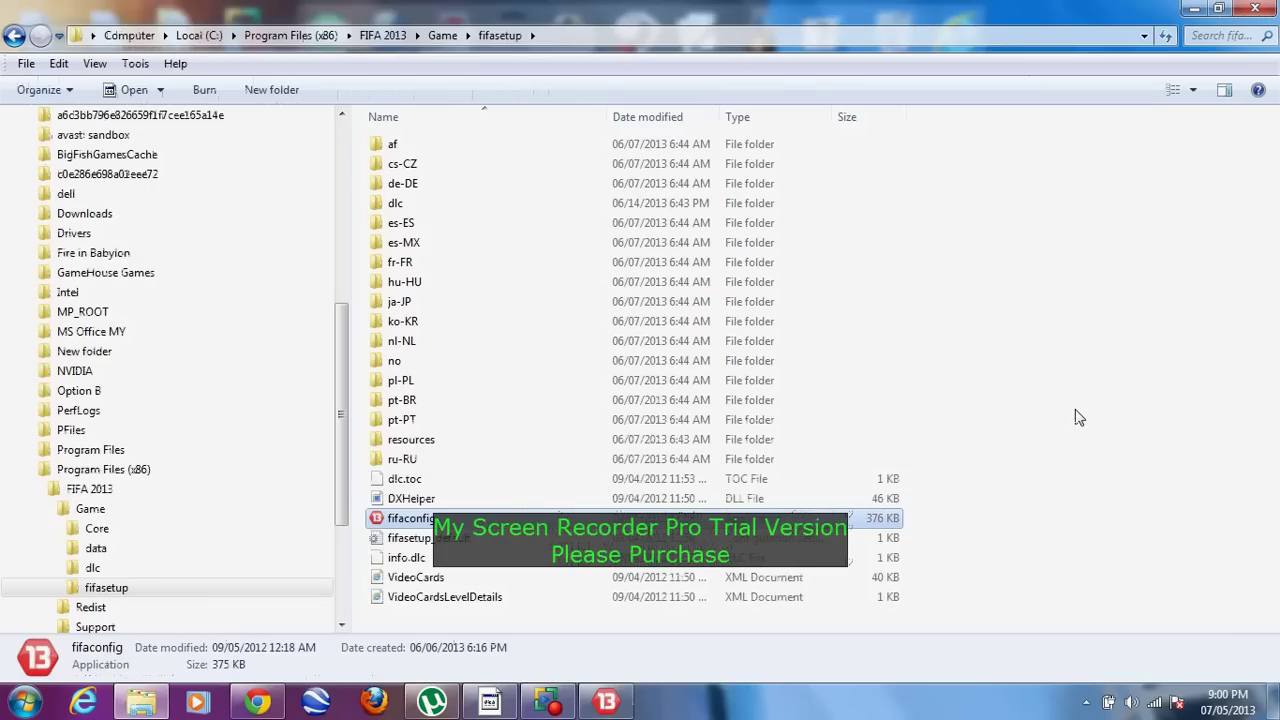
Step: Examine the resolution, rendering quality, MSAA and frame rate options in FIFA 13's Game Settings, and close the launcher and minimize Explorer
click(612, 704)
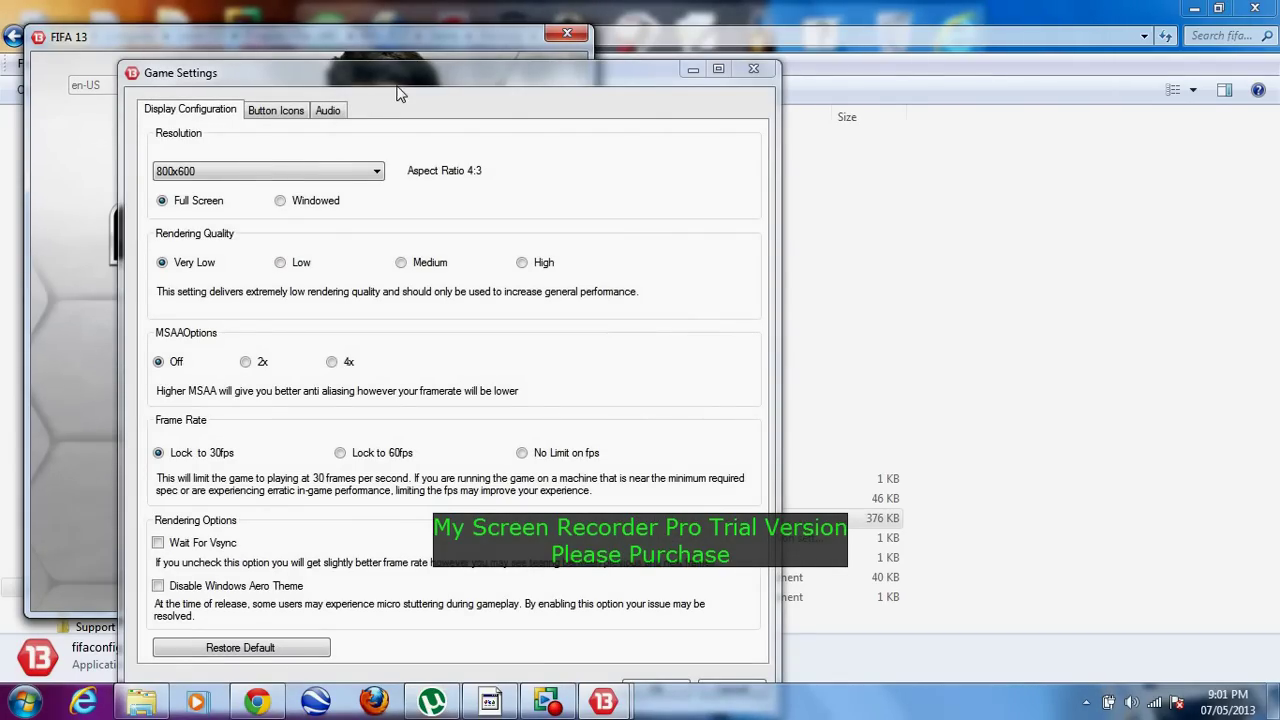
drag(397, 79, 439, 36)
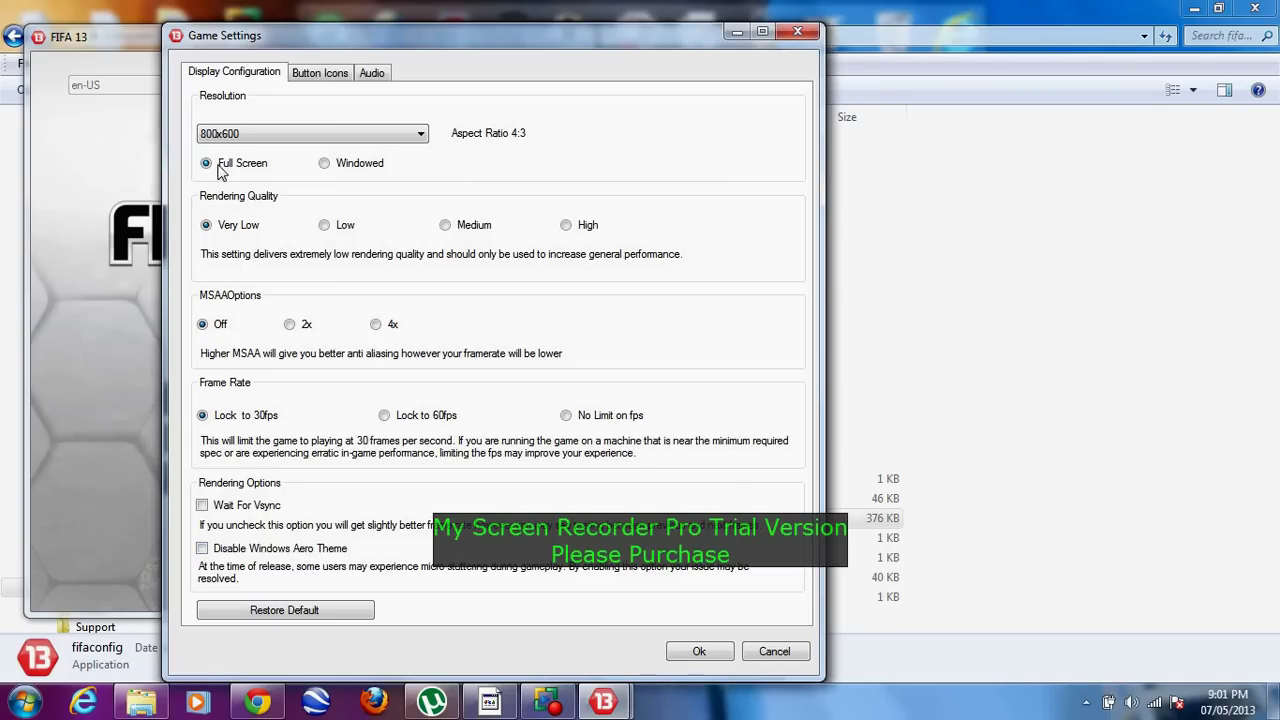
click(422, 137)
key(Return)
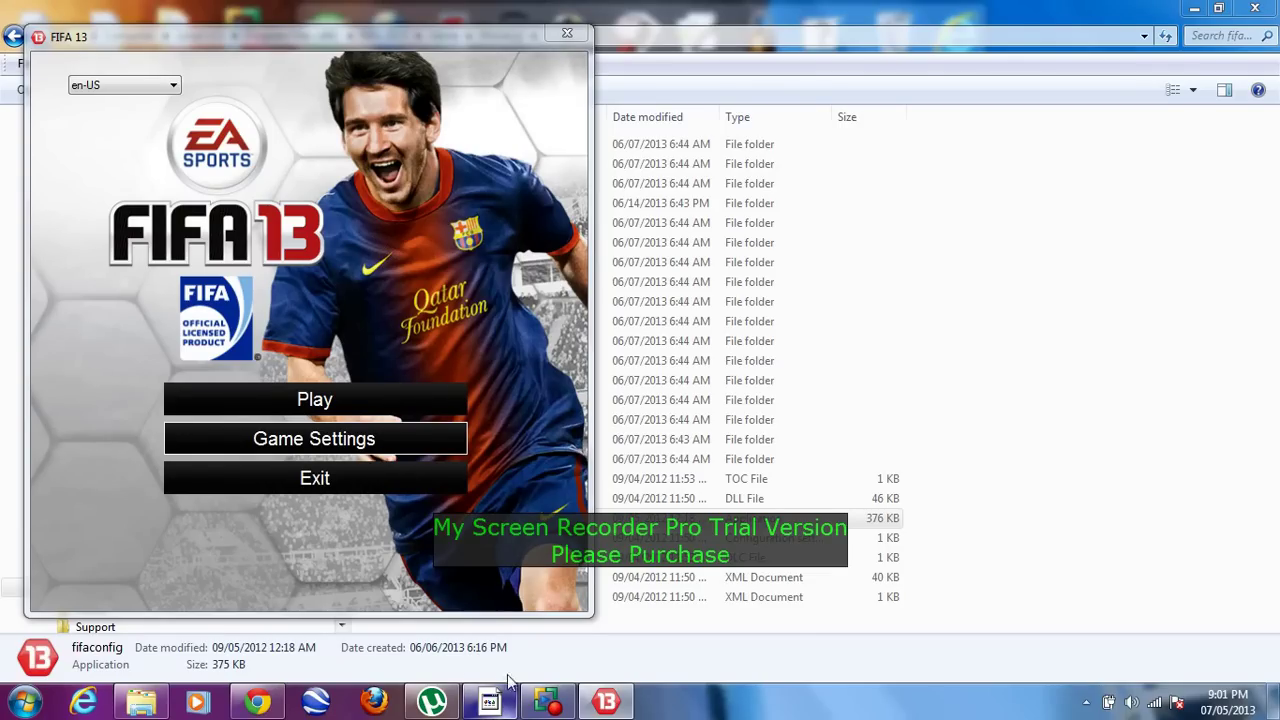
click(565, 37)
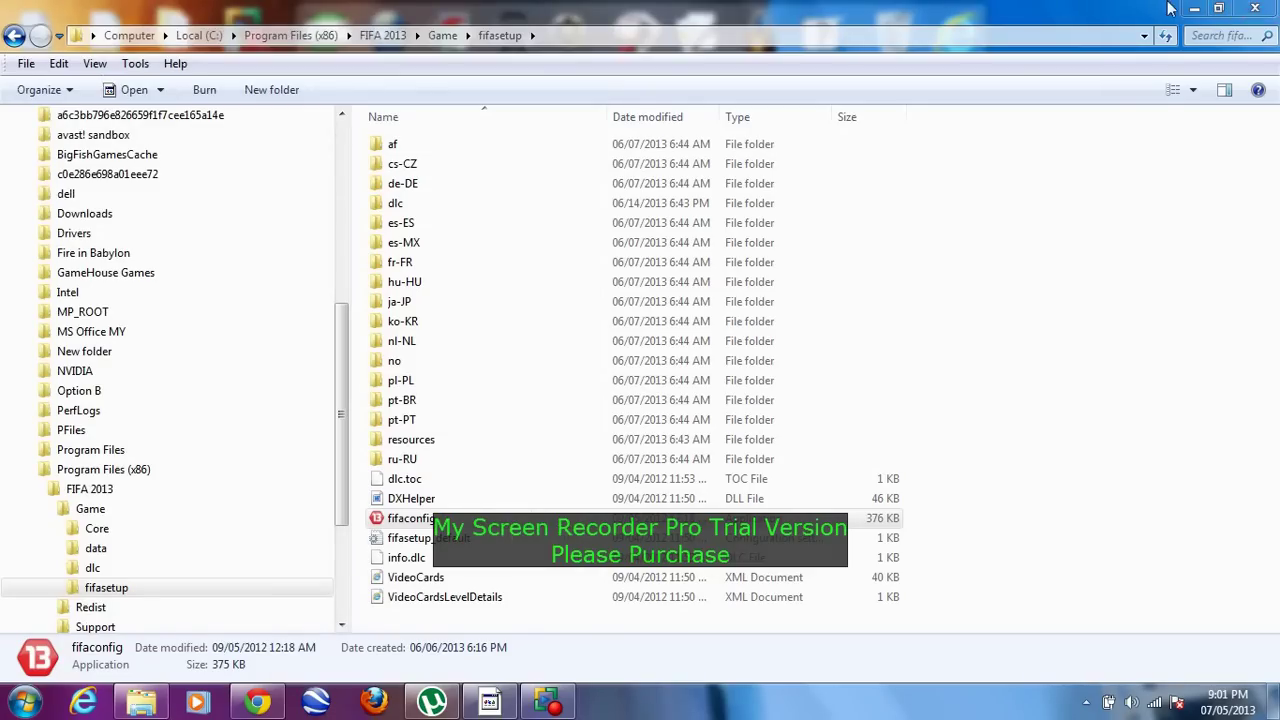
click(1194, 8)
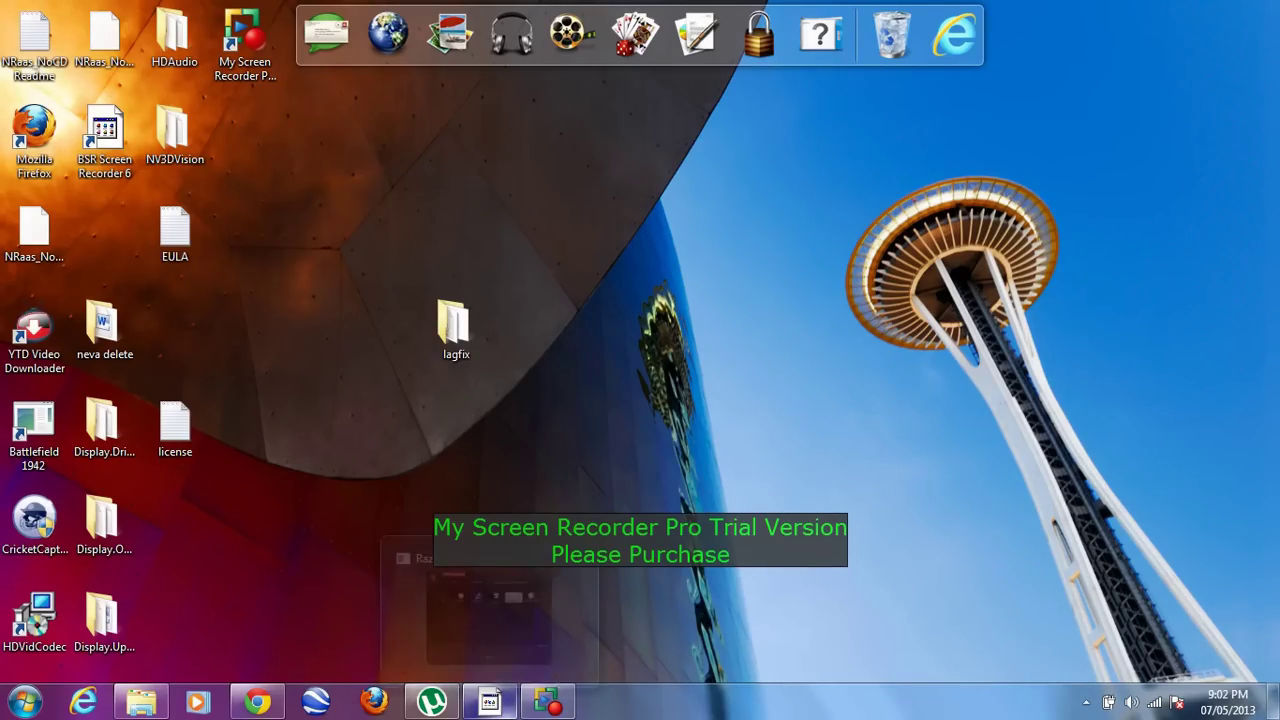
click(548, 701)
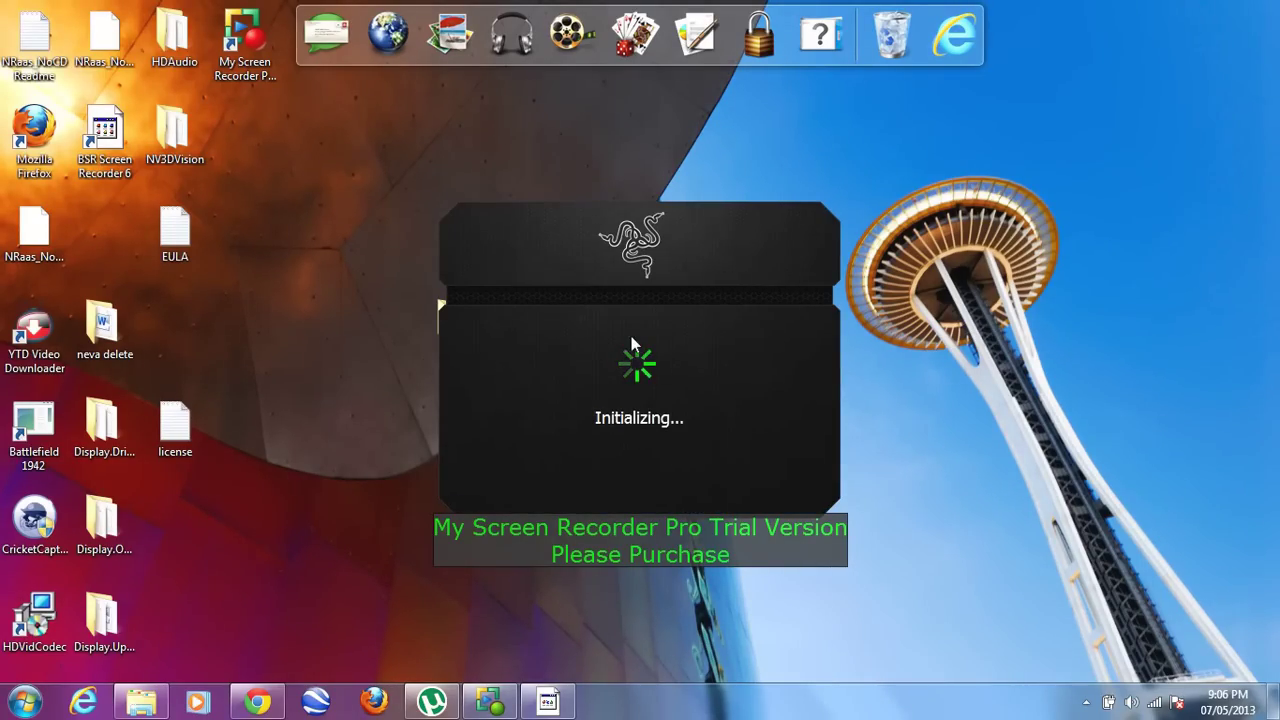
click(490, 702)
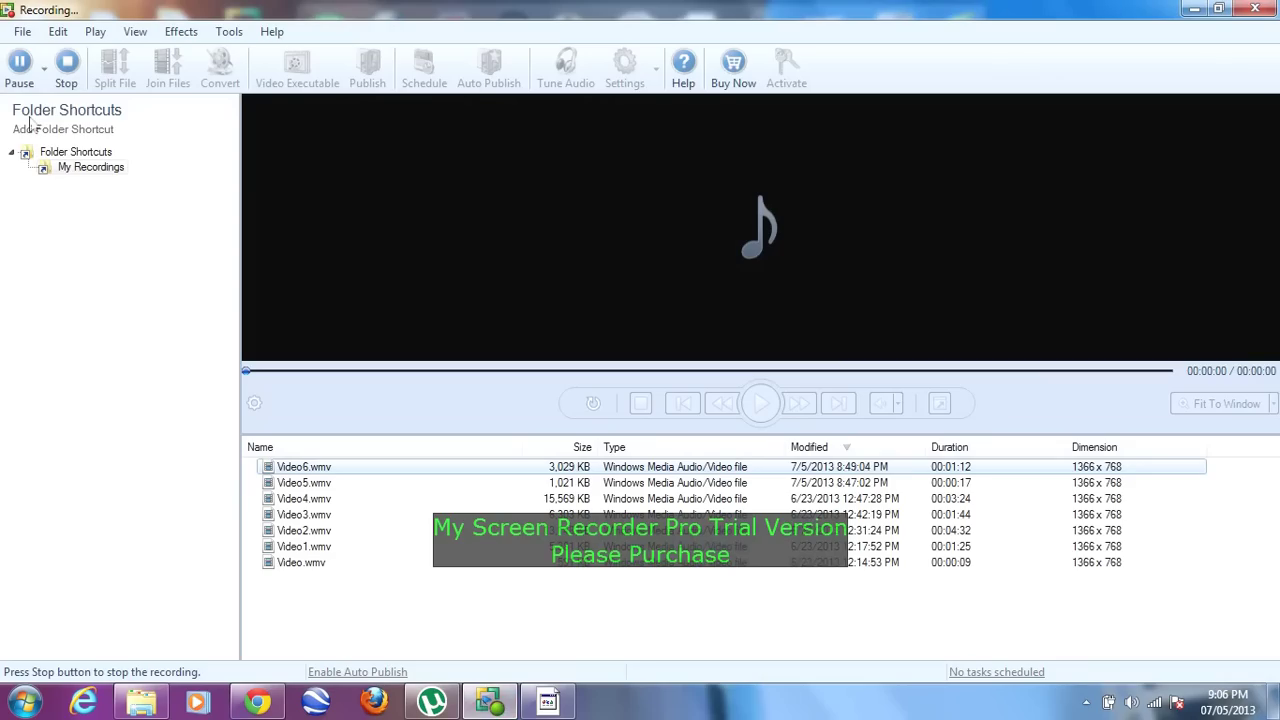
click(19, 63)
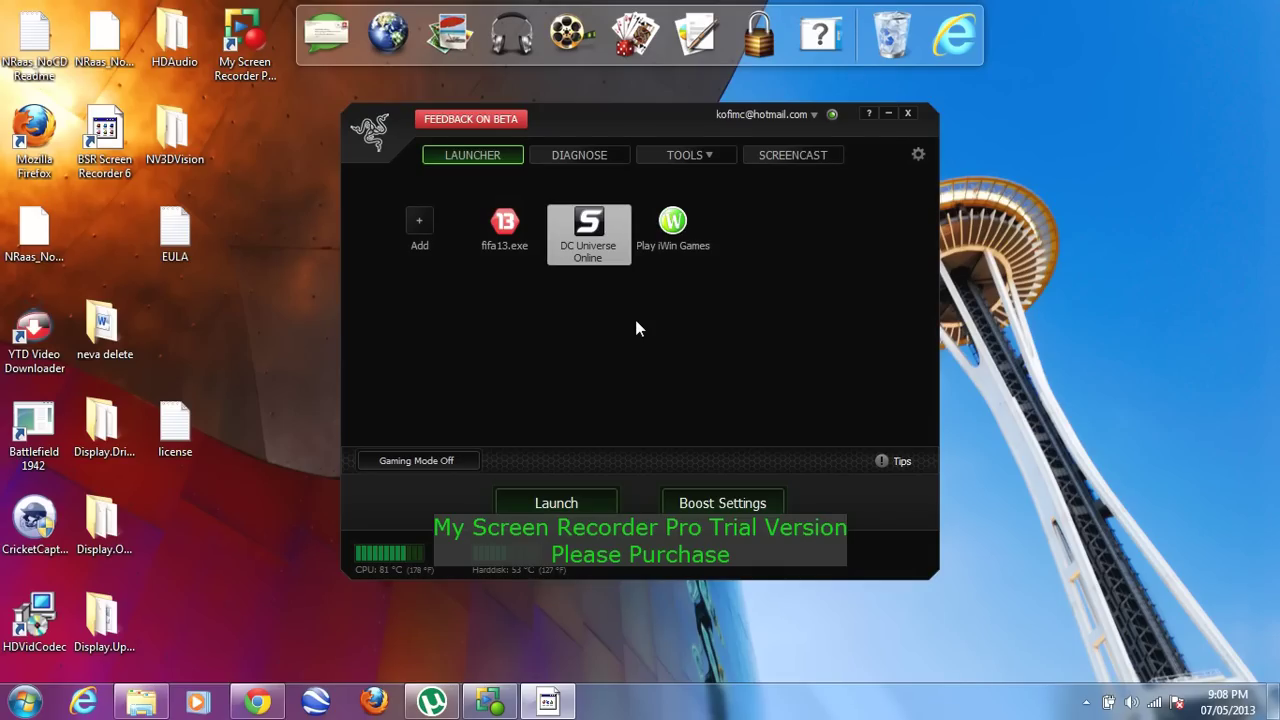
Step: Return to the Launcher list of Razer Game Booster and select fifa13.exe
click(680, 157)
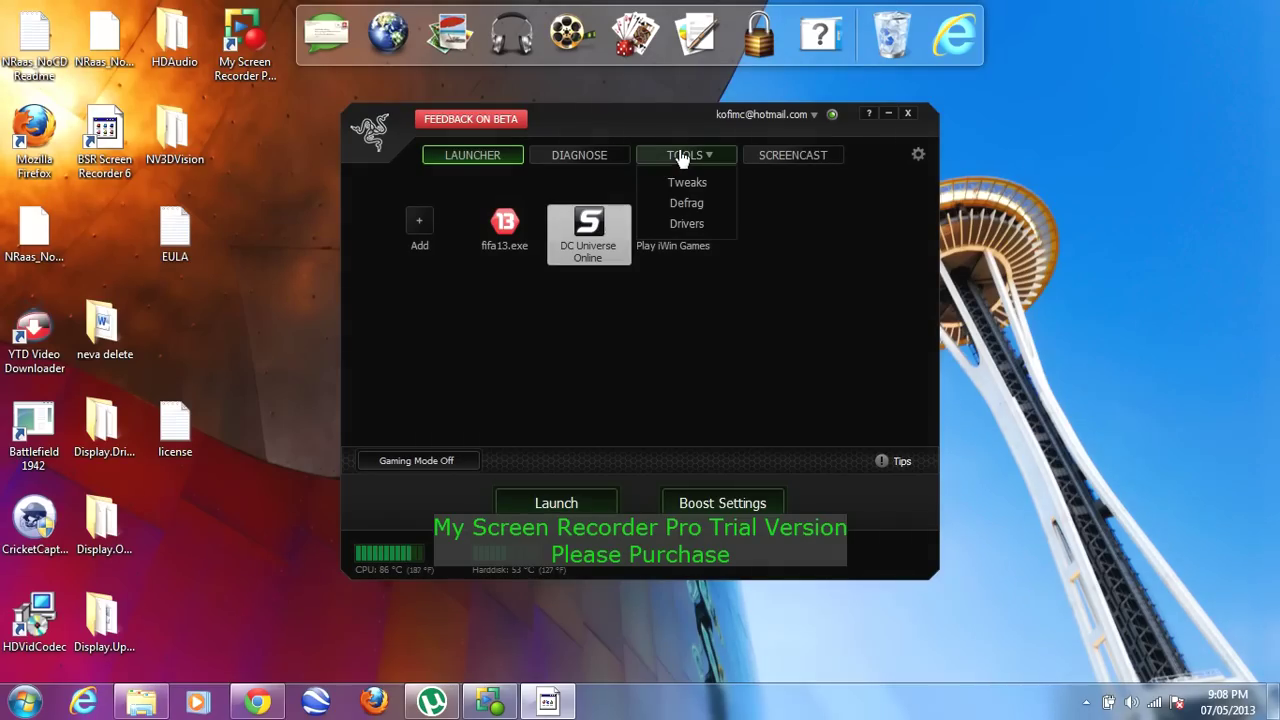
click(478, 158)
click(501, 236)
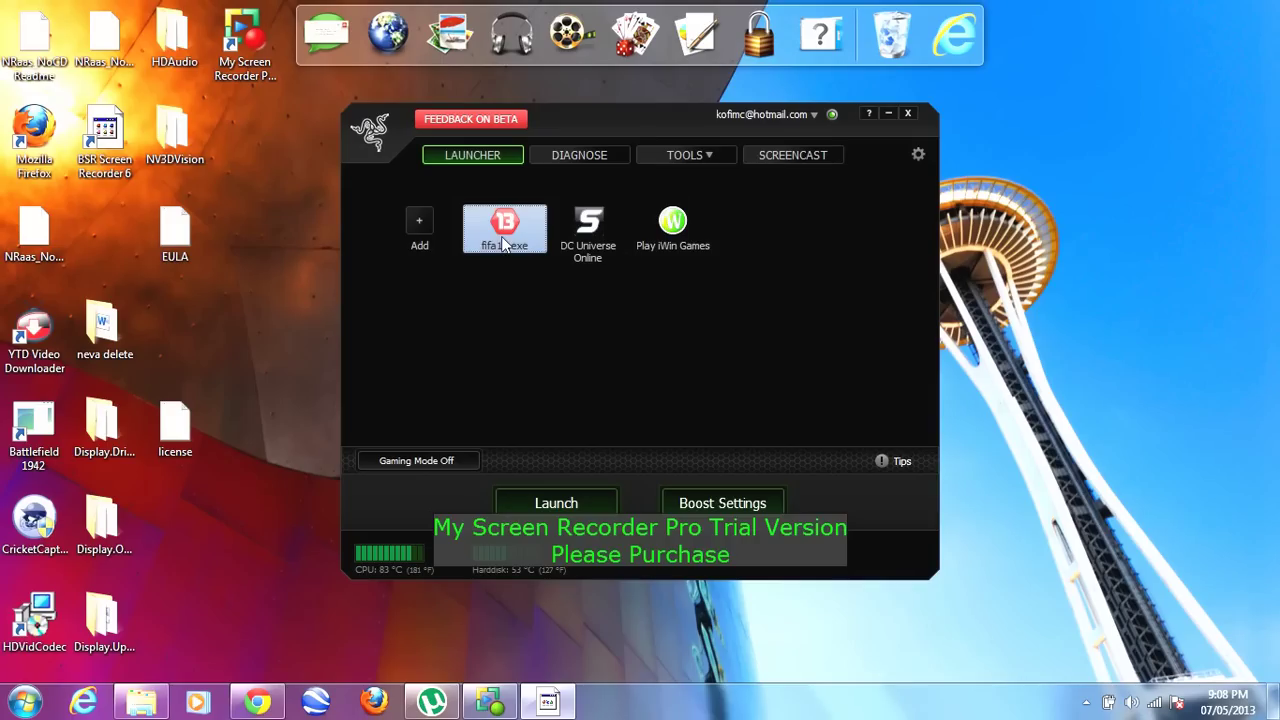